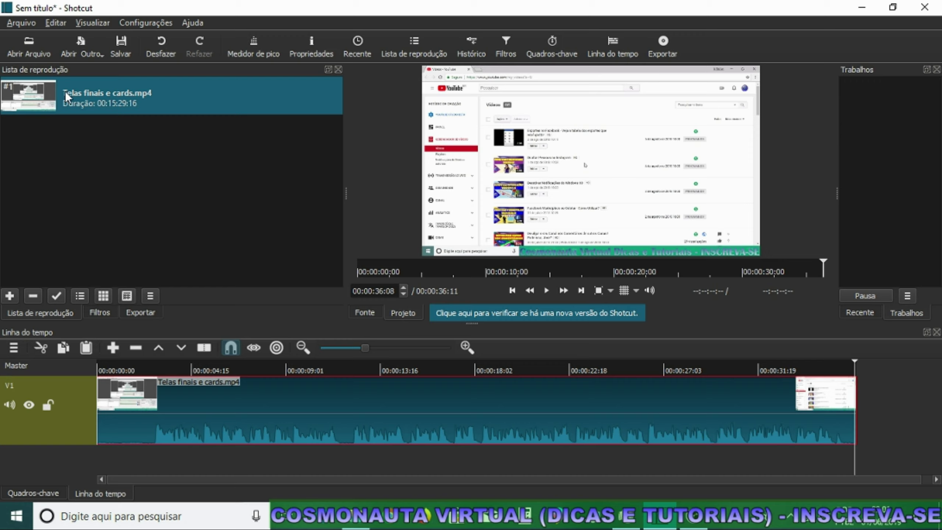
Add the Temporizador video filter to the Telas finais e cards.mp4 clip
{"action": "left_click_drag", "start_coordinate": [67, 96], "coordinate": [111, 108]}
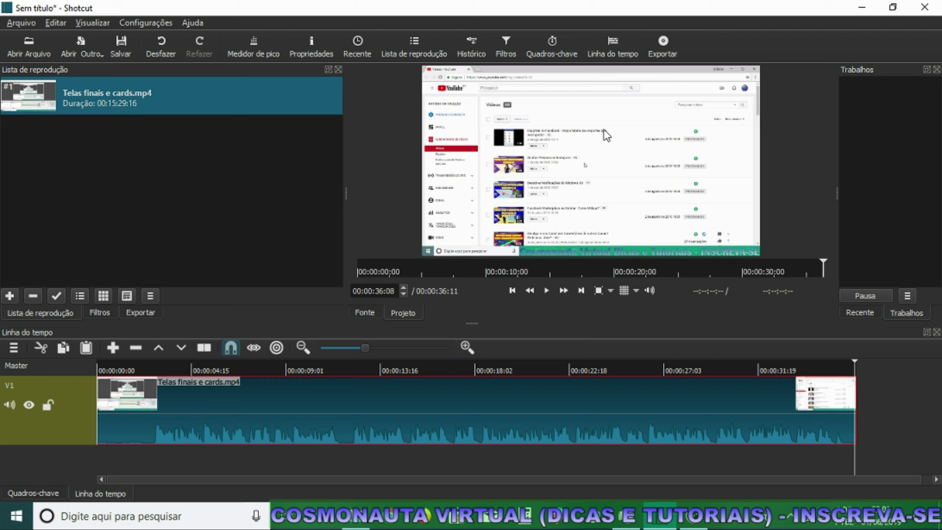
{"action": "left_click", "coordinate": [100, 313]}
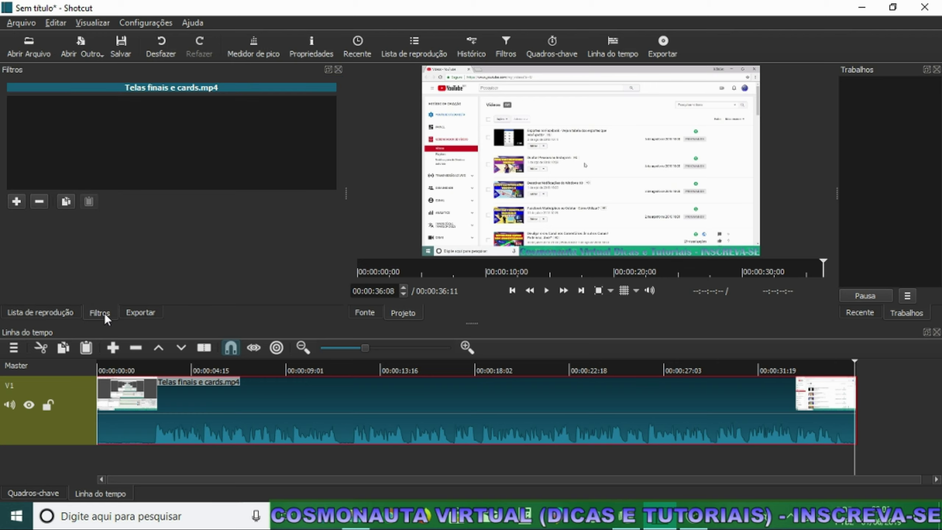
{"action": "left_click", "coordinate": [16, 205]}
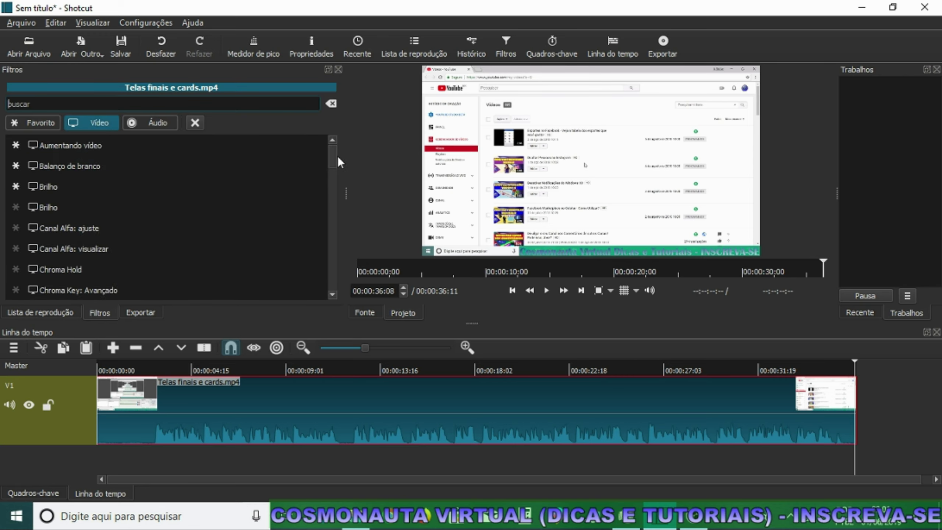
{"action": "left_click_drag", "start_coordinate": [333, 156], "coordinate": [333, 277]}
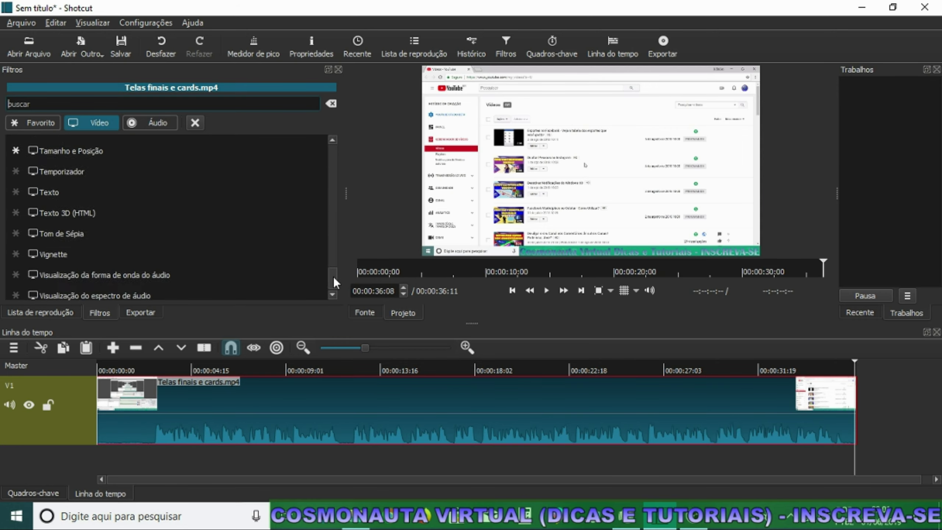
{"action": "left_click", "coordinate": [56, 173]}
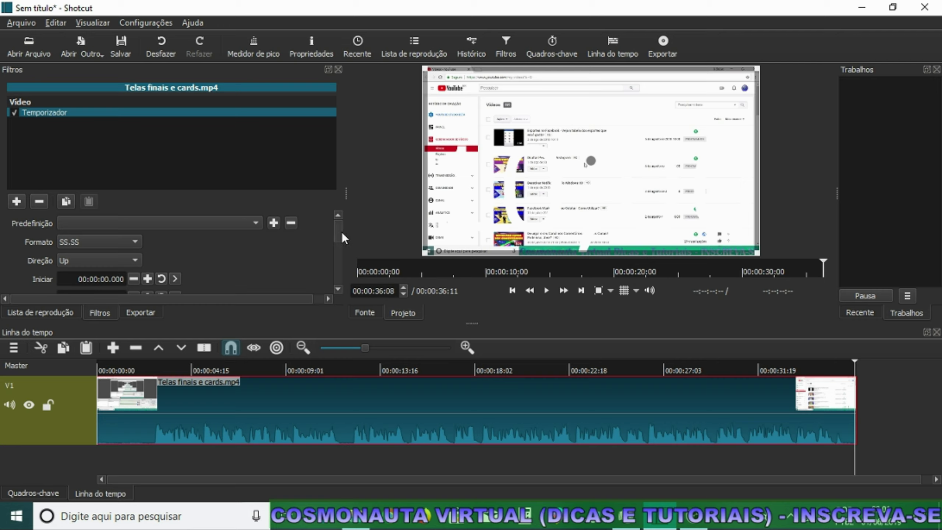
Set the timer's font colour to dark blue, #00007f
{"action": "left_click_drag", "start_coordinate": [342, 231], "coordinate": [335, 250]}
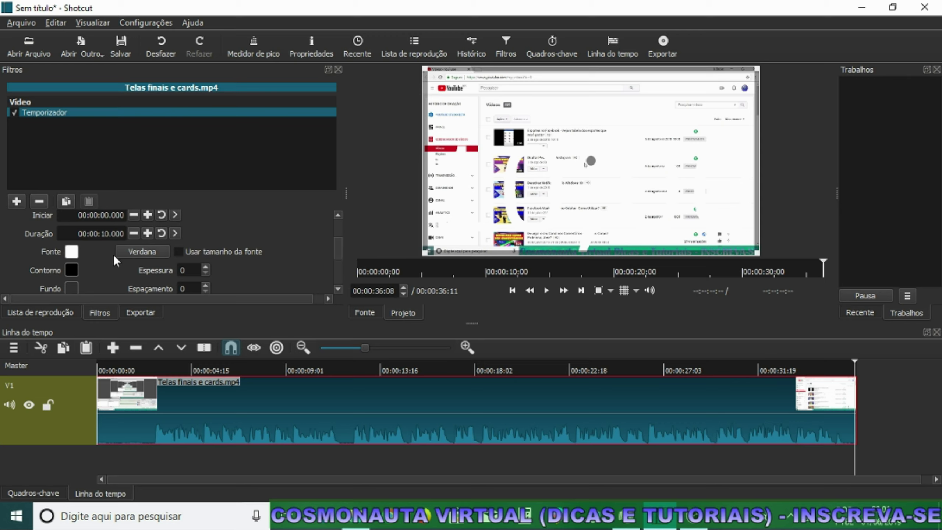
{"action": "left_click", "coordinate": [72, 252]}
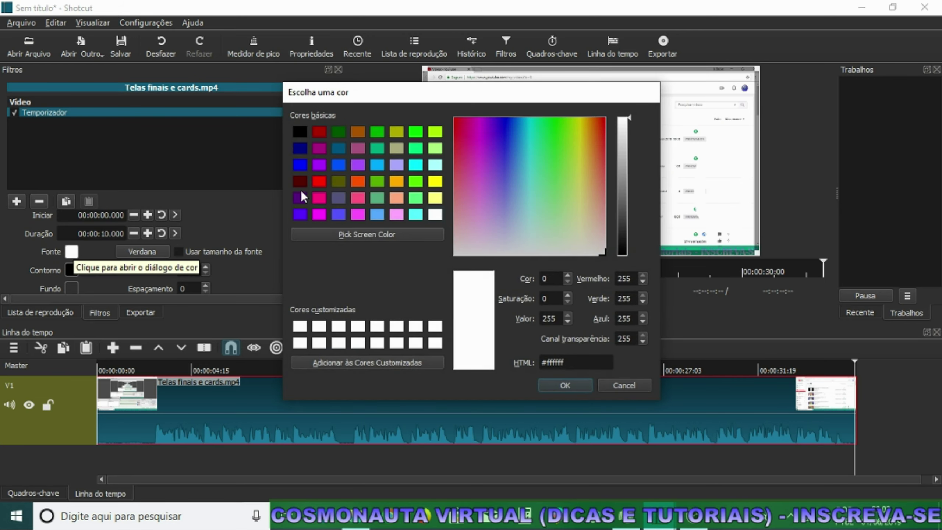
{"action": "left_click", "coordinate": [301, 149]}
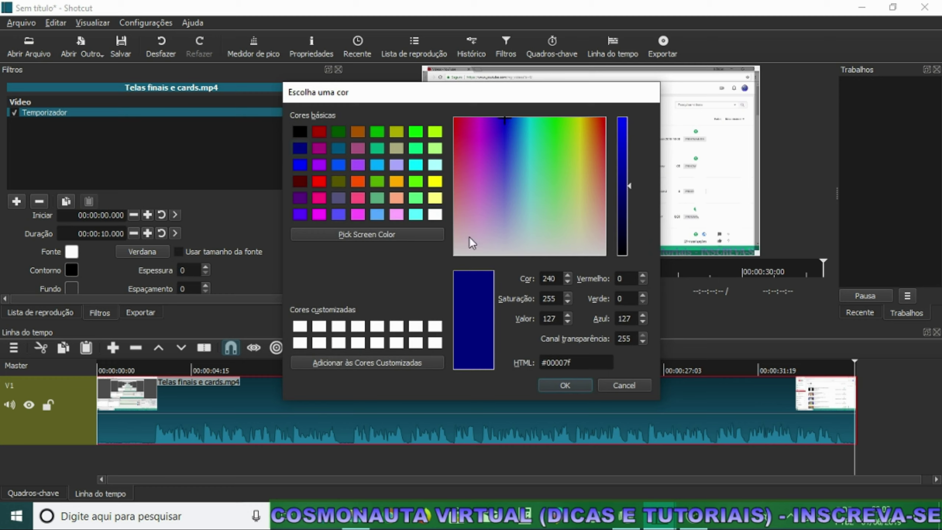
{"action": "left_click", "coordinate": [571, 380]}
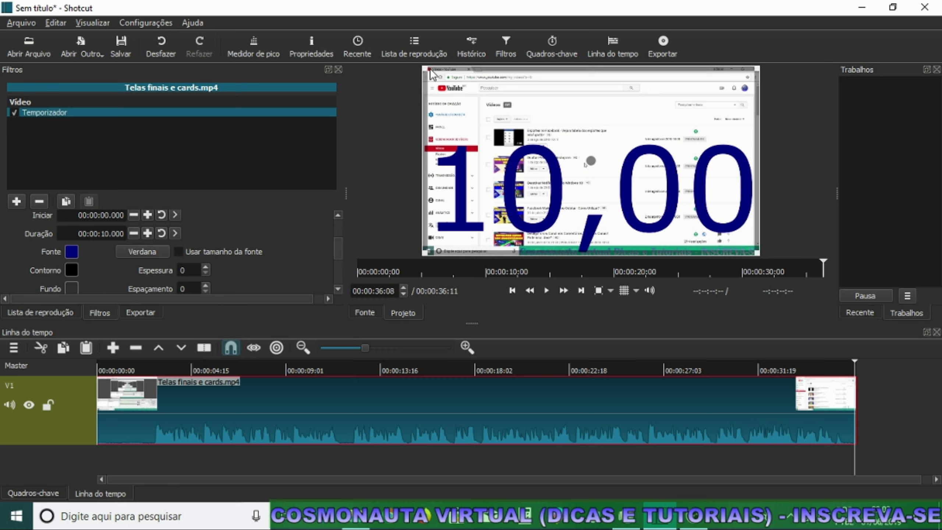
Shrink the timer's bounding box to most of the frame's width and place it over the lower half of the video image
{"action": "left_click_drag", "start_coordinate": [424, 67], "coordinate": [552, 204]}
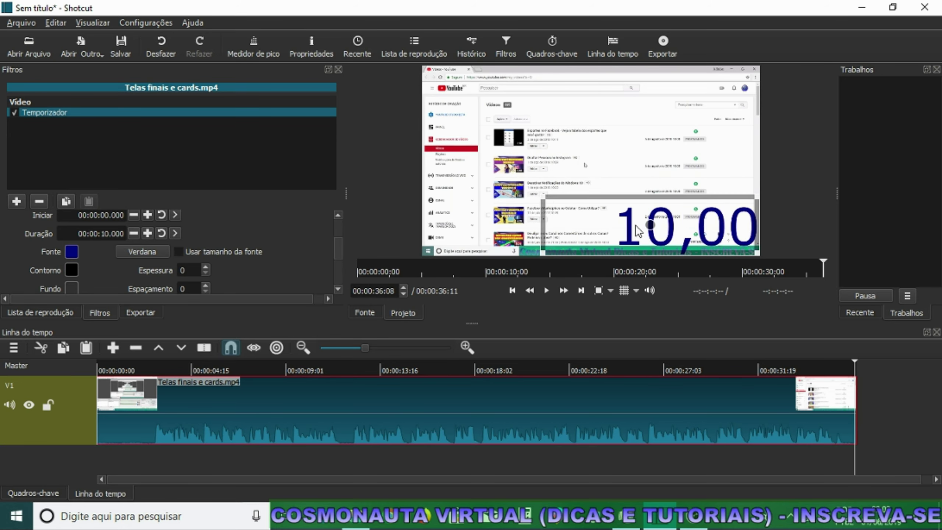
{"action": "left_click_drag", "start_coordinate": [652, 225], "coordinate": [608, 208]}
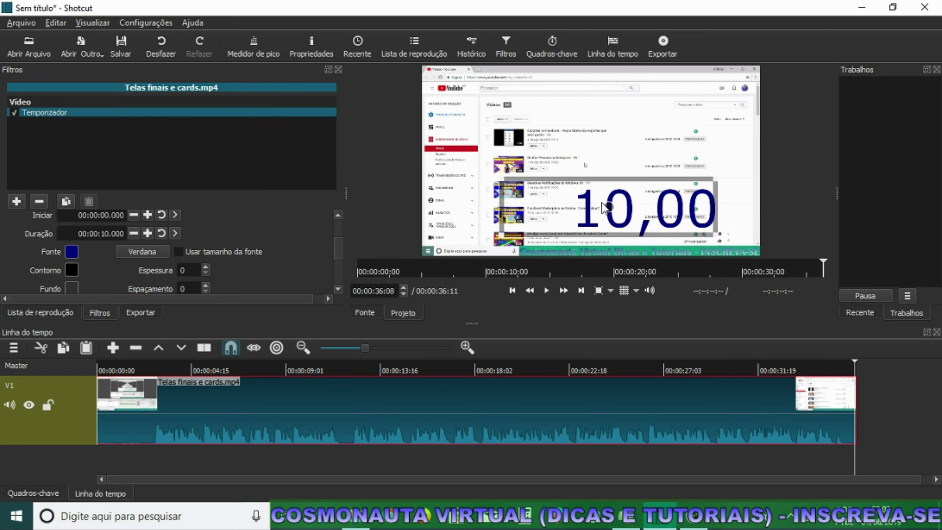
{"action": "left_click_drag", "start_coordinate": [486, 175], "coordinate": [438, 152]}
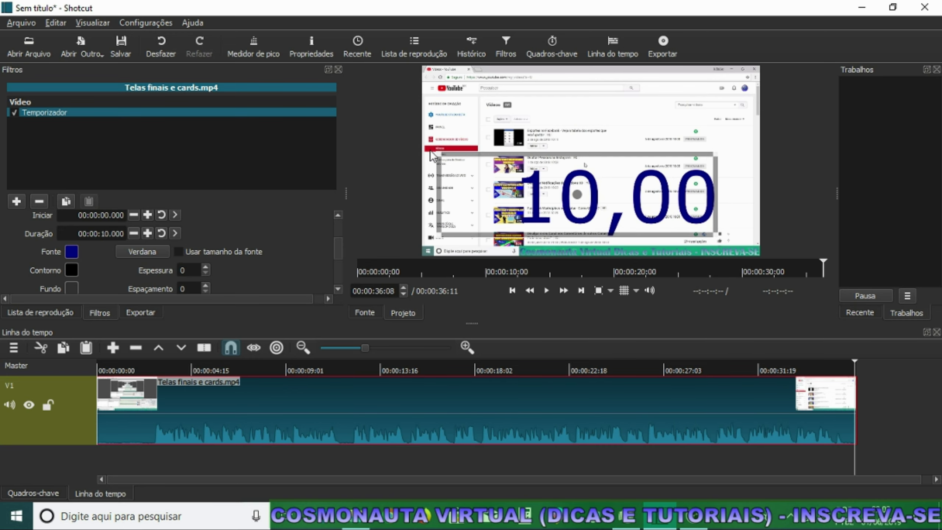
{"action": "left_click_drag", "start_coordinate": [581, 192], "coordinate": [590, 197]}
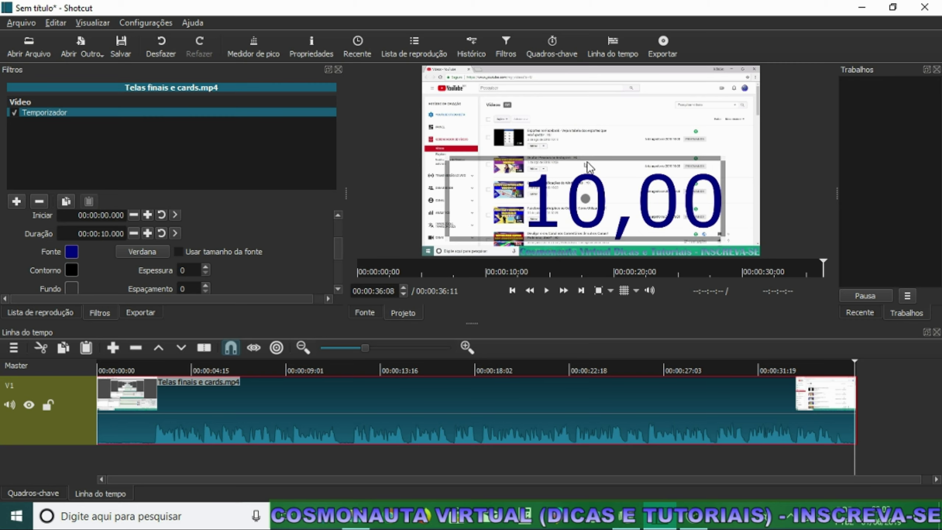
Try the timer formats HH:MM:SS, HH:MM:SS.S, MM:SS, MM:SS.SS and SS one after another
{"action": "left_click_drag", "start_coordinate": [335, 253], "coordinate": [337, 223]}
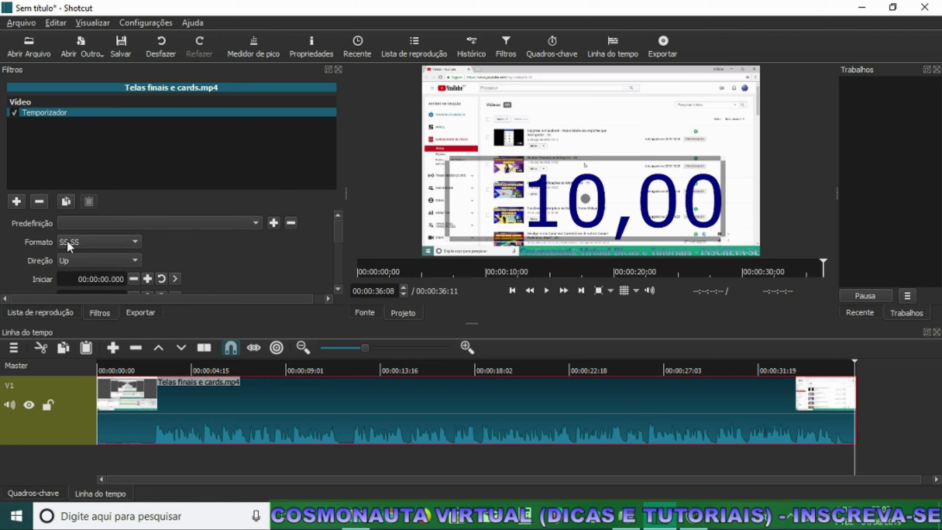
{"action": "left_click", "coordinate": [135, 242]}
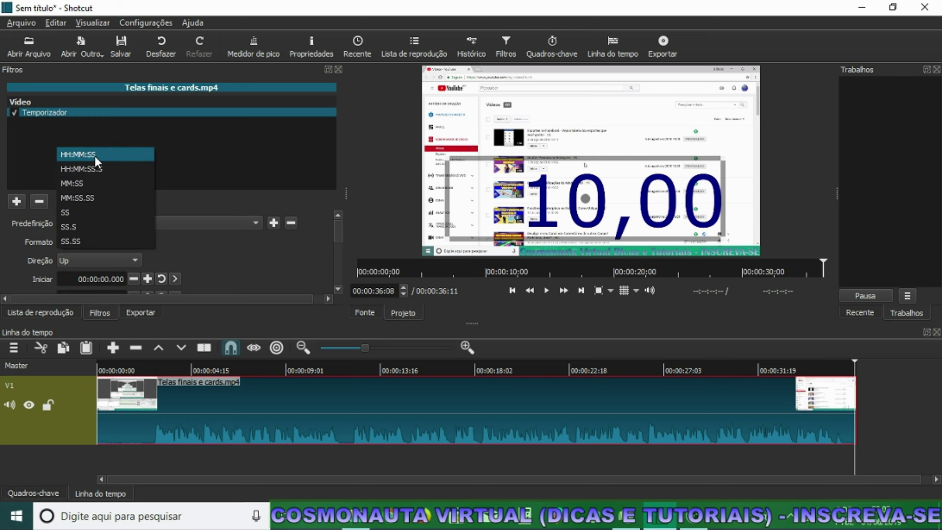
{"action": "left_click", "coordinate": [81, 155]}
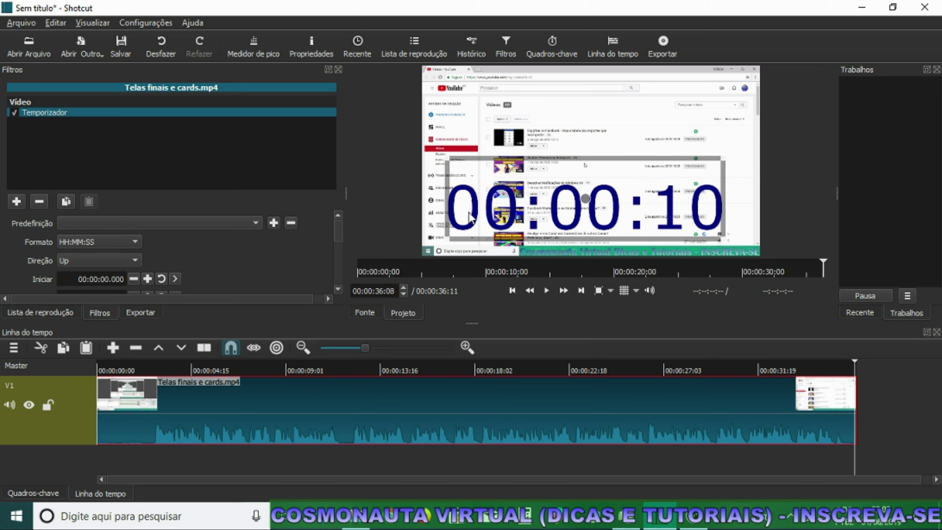
{"action": "left_click", "coordinate": [139, 239]}
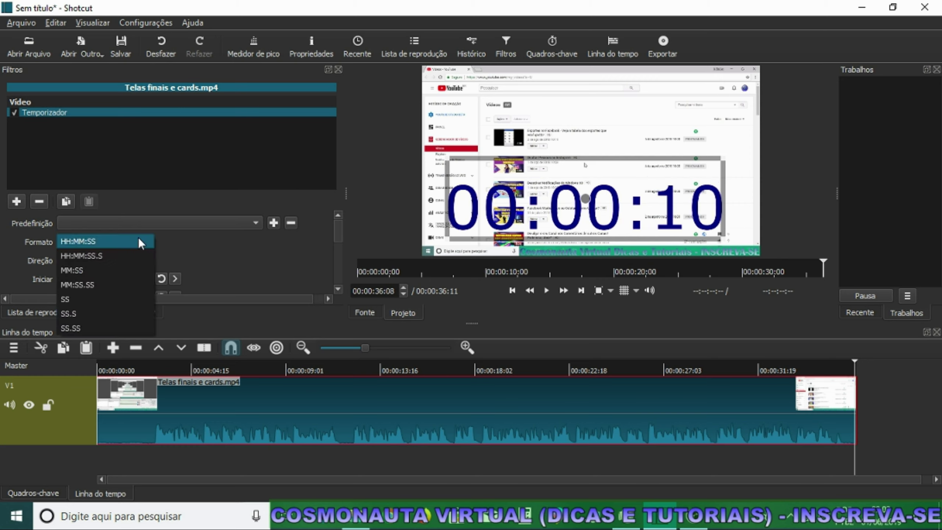
{"action": "left_click", "coordinate": [75, 254]}
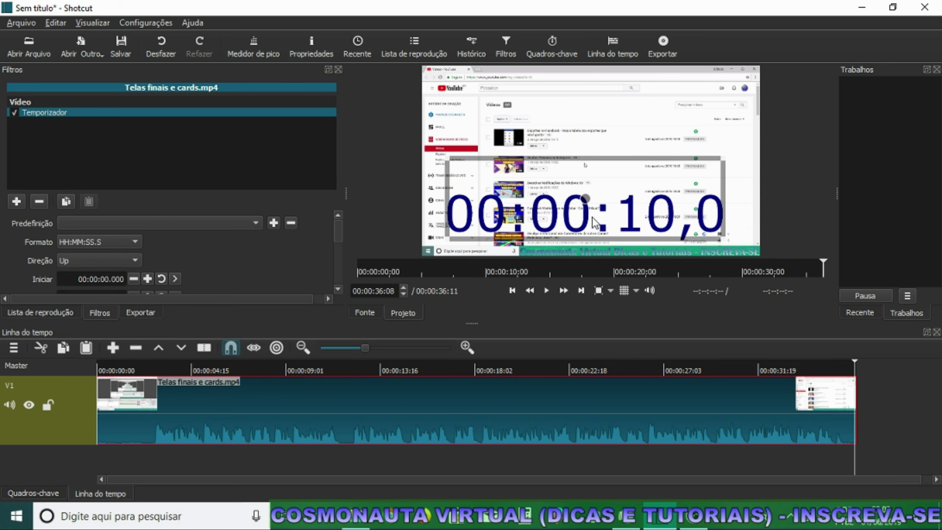
{"action": "left_click", "coordinate": [136, 245]}
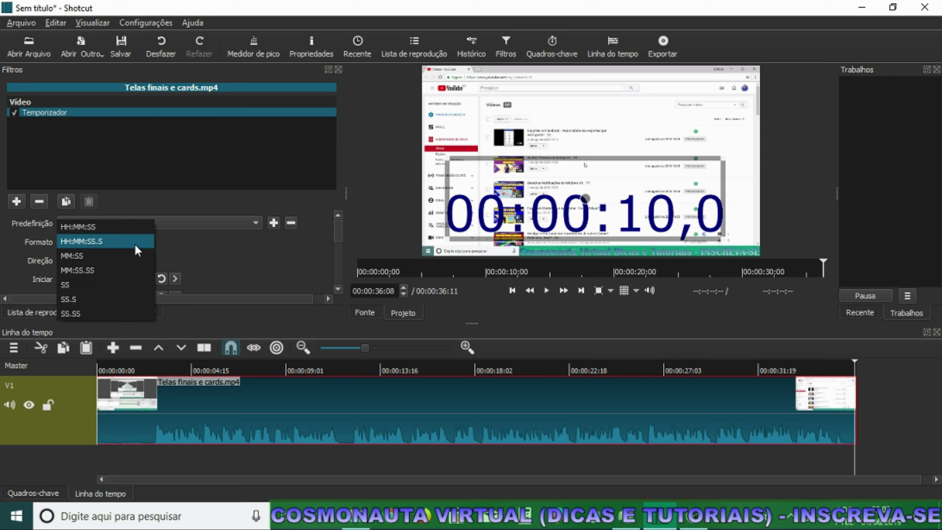
{"action": "left_click", "coordinate": [76, 255]}
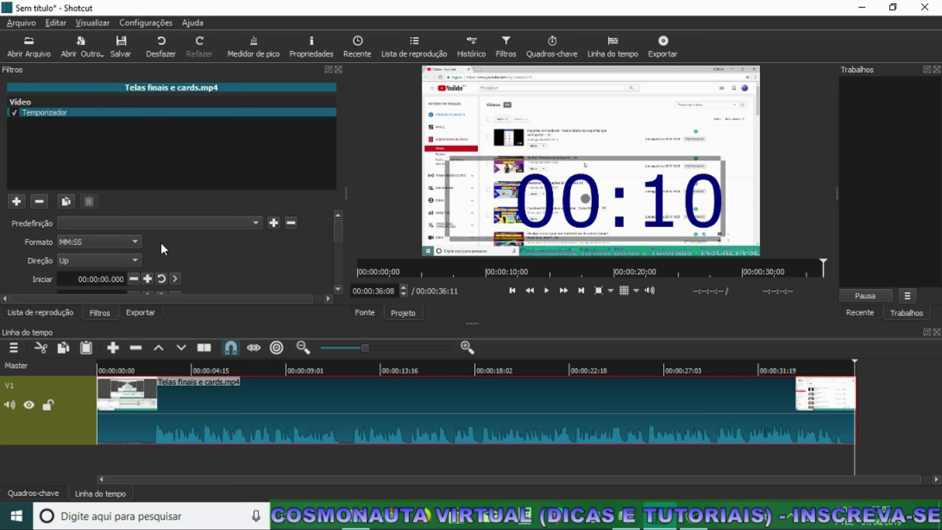
{"action": "left_click", "coordinate": [126, 242]}
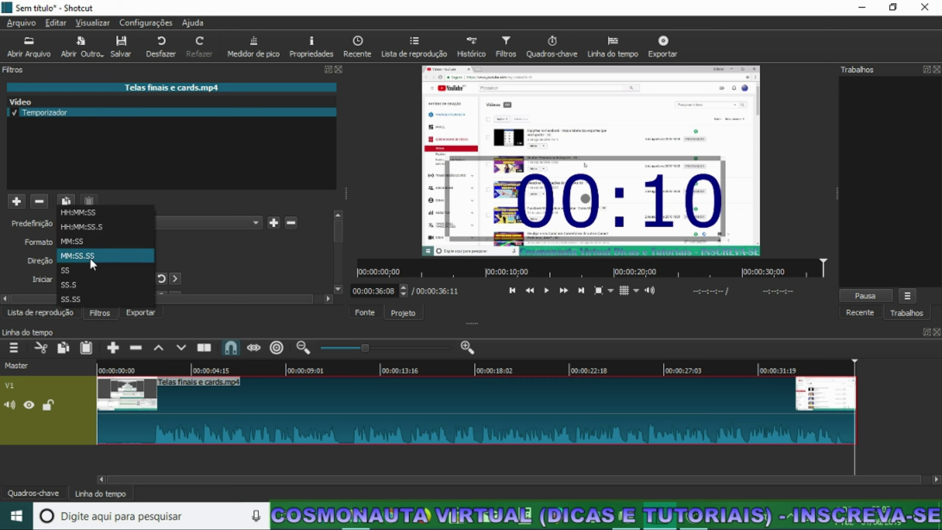
{"action": "left_click", "coordinate": [92, 260]}
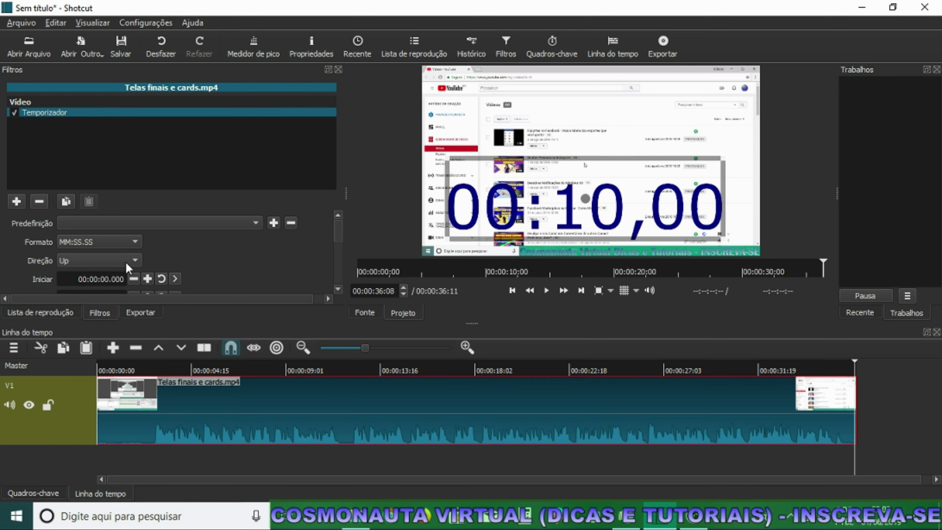
{"action": "left_click", "coordinate": [133, 242]}
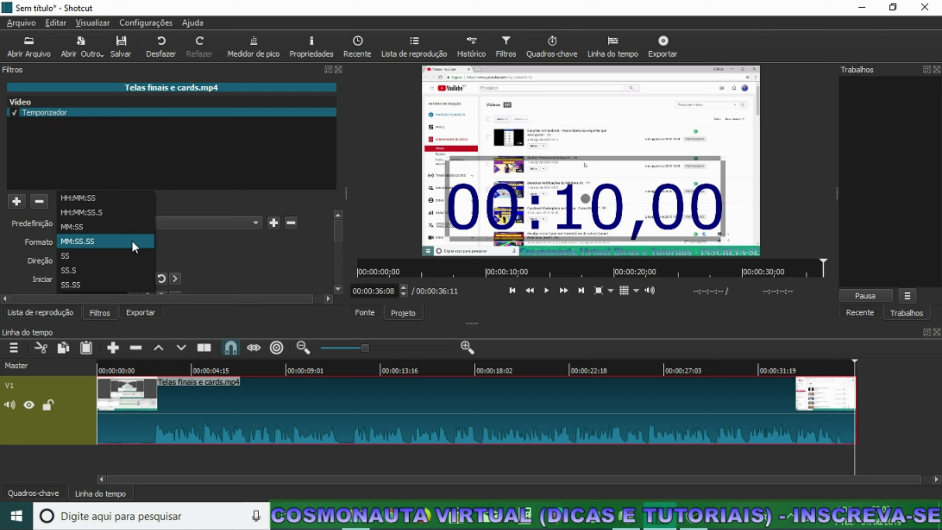
{"action": "left_click", "coordinate": [72, 256]}
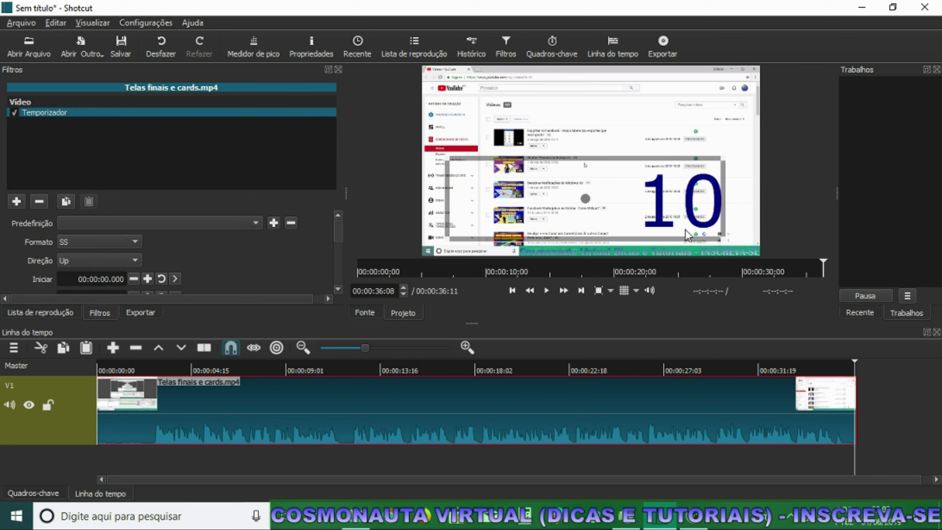
Set the timer's format to MM:SS
{"action": "left_click", "coordinate": [137, 240]}
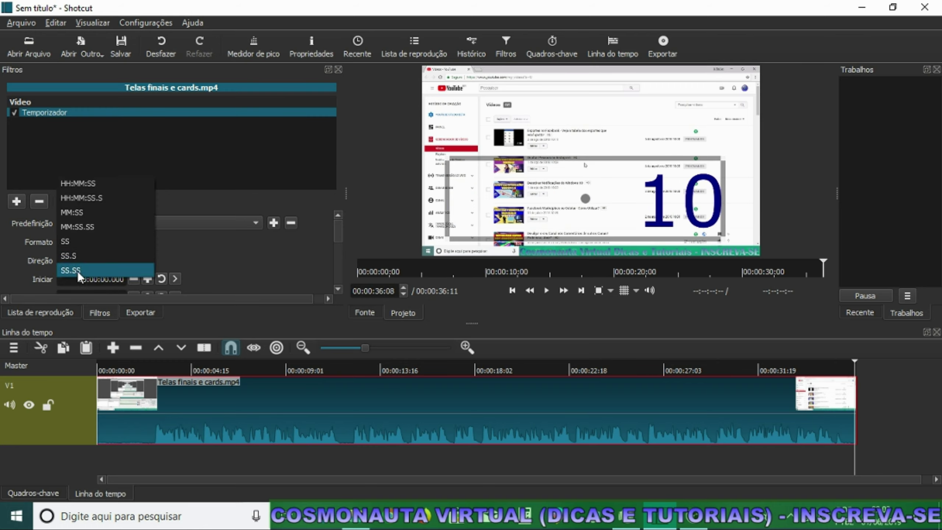
{"action": "left_click", "coordinate": [78, 211]}
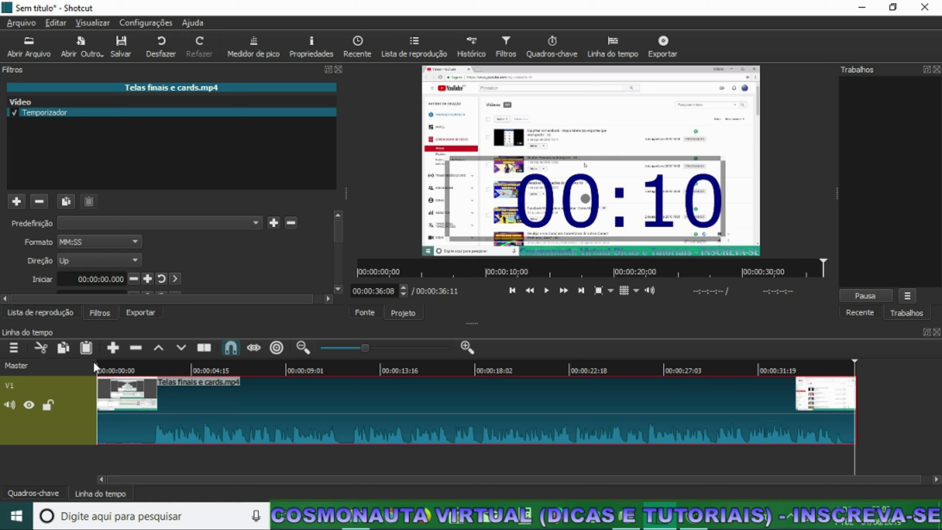
Mute track V1 and play the first few seconds of the clip to preview the timer
{"action": "left_click", "coordinate": [108, 370]}
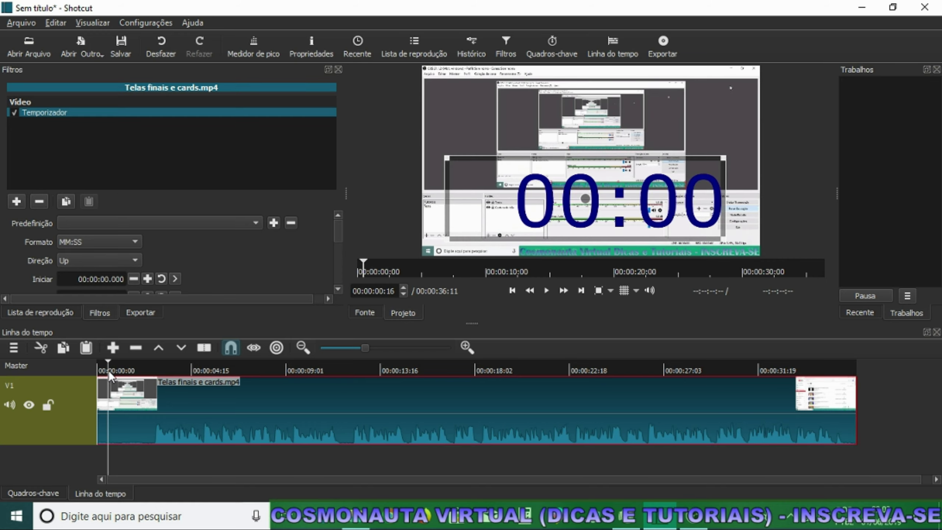
{"action": "left_click", "coordinate": [9, 405]}
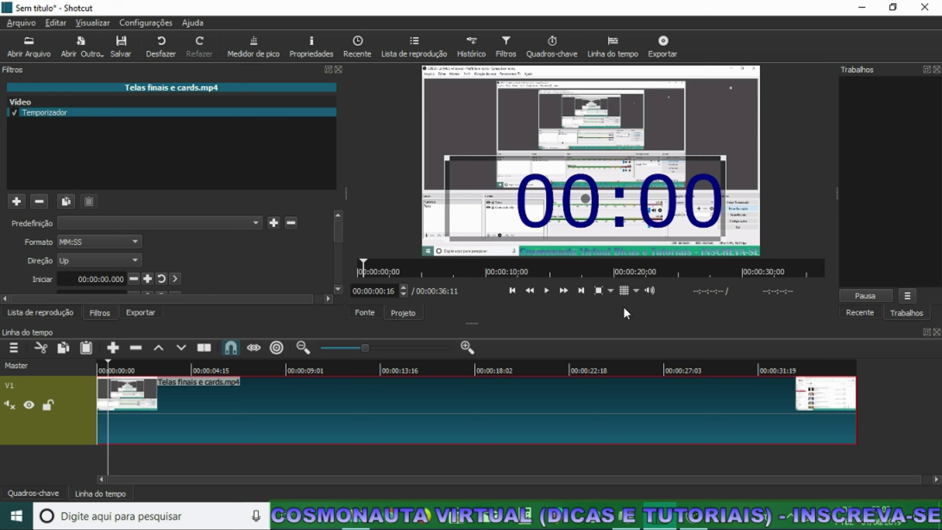
{"action": "left_click", "coordinate": [546, 290]}
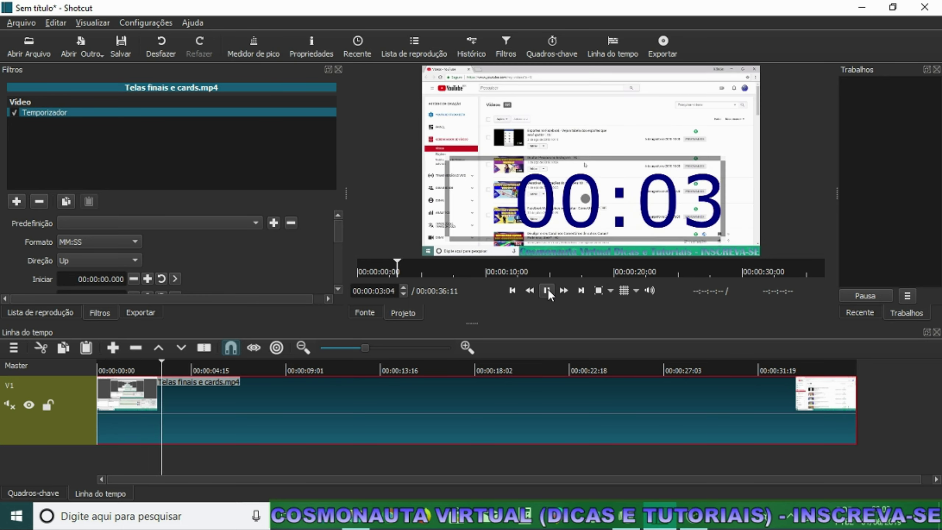
{"action": "left_click", "coordinate": [548, 291]}
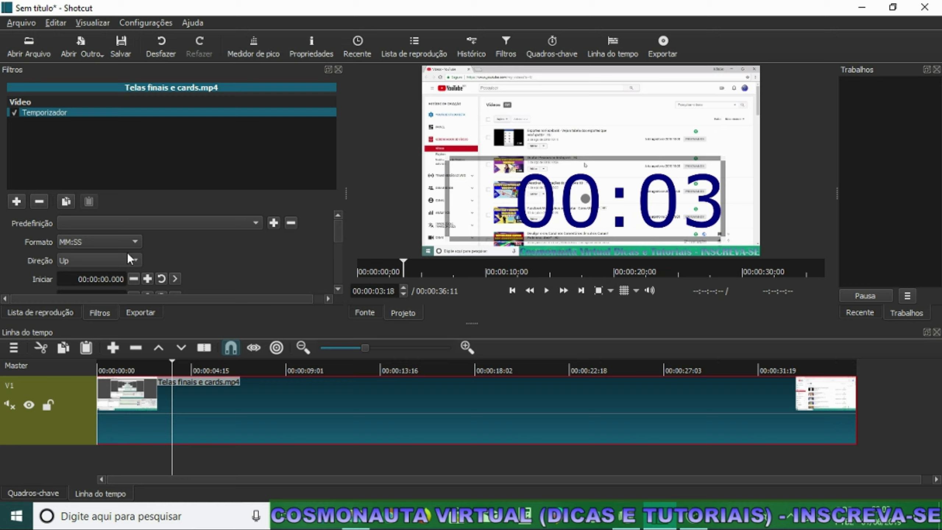
Set the timer's direction to Down and play the clip from its start for a few seconds to preview the countdown
{"action": "left_click", "coordinate": [134, 259]}
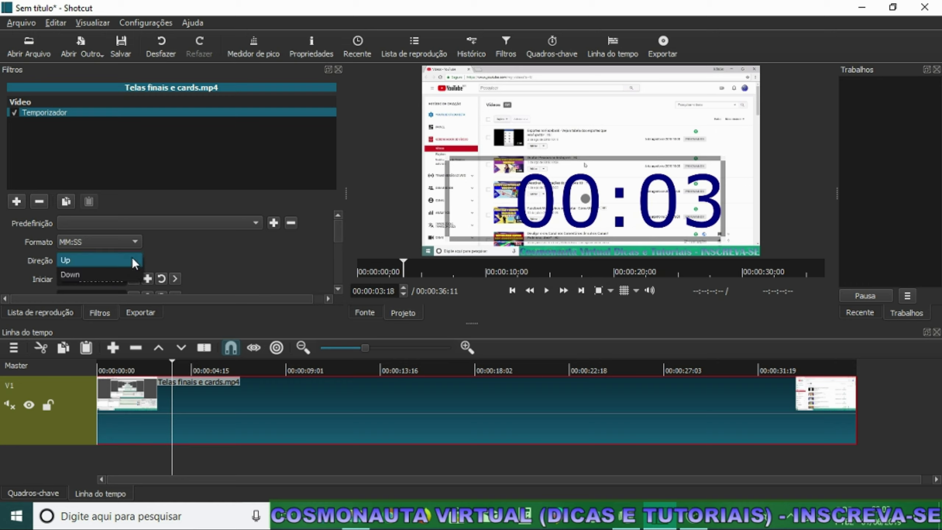
{"action": "left_click", "coordinate": [72, 274]}
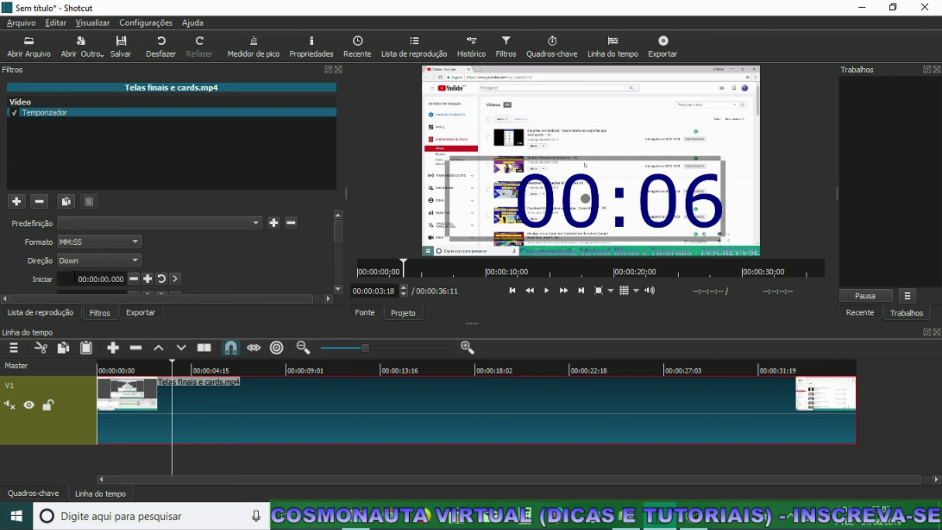
{"action": "left_click", "coordinate": [99, 367]}
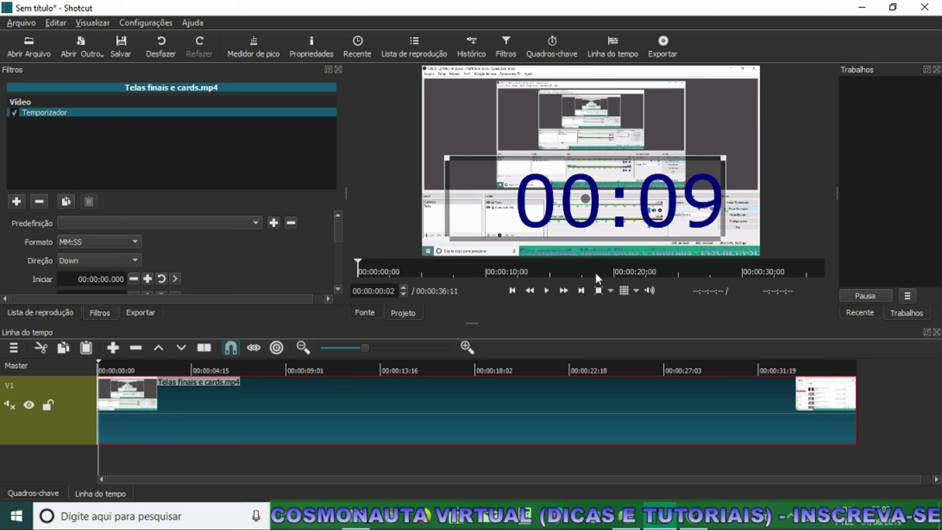
{"action": "left_click", "coordinate": [548, 293]}
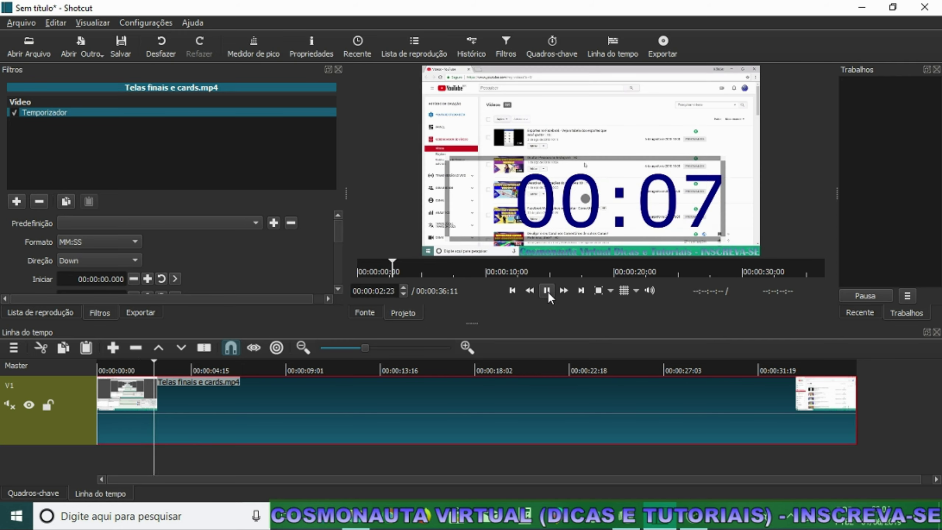
{"action": "left_click", "coordinate": [548, 291]}
{"action": "left_click_drag", "start_coordinate": [340, 234], "coordinate": [339, 243]}
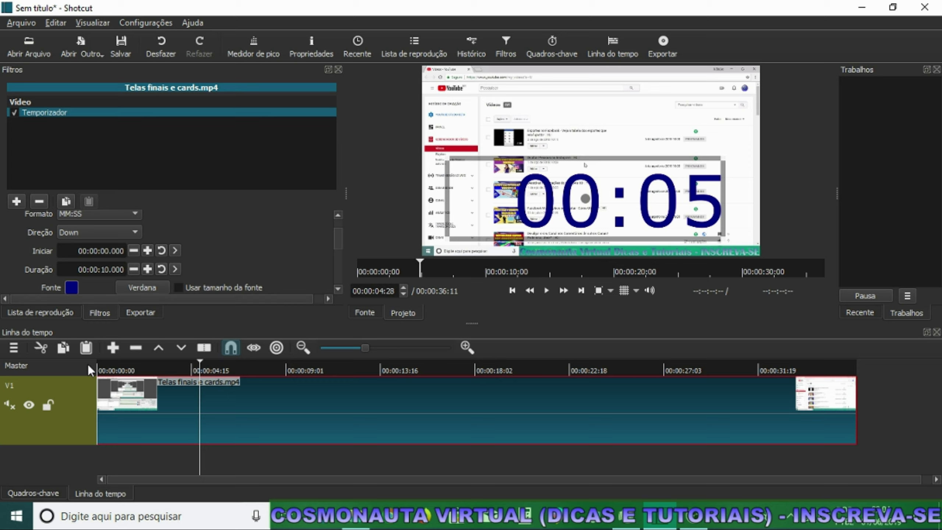
Return the playhead to the start of the clip and set the timer's direction to Up
{"action": "left_click", "coordinate": [99, 365]}
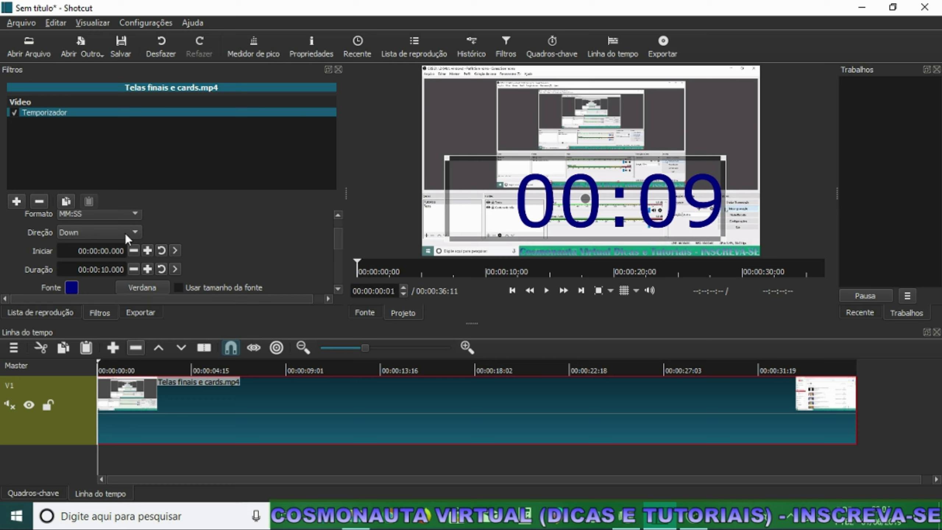
{"action": "left_click", "coordinate": [136, 230]}
{"action": "left_click", "coordinate": [93, 218]}
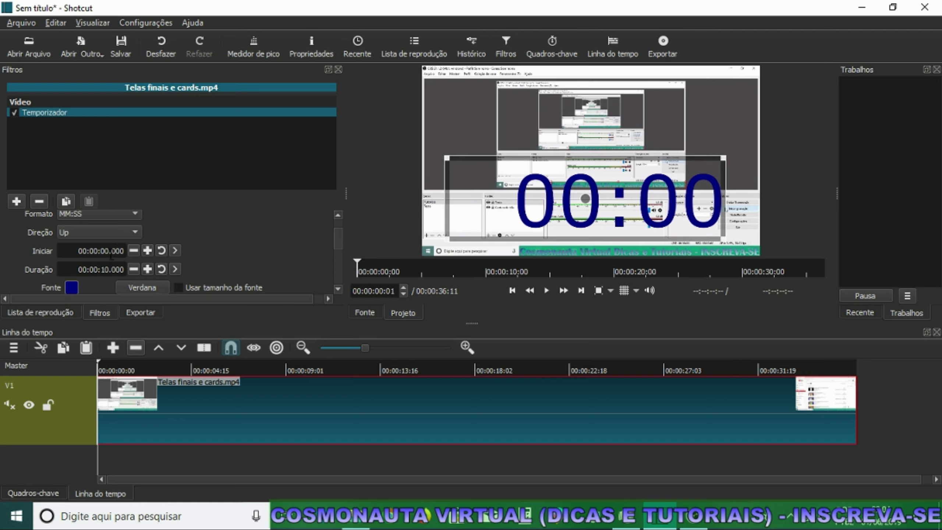
Try a timer start delay of 00:00:03.000 and play the first few seconds of the clip to preview it
{"action": "triple_click", "coordinate": [108, 252]}
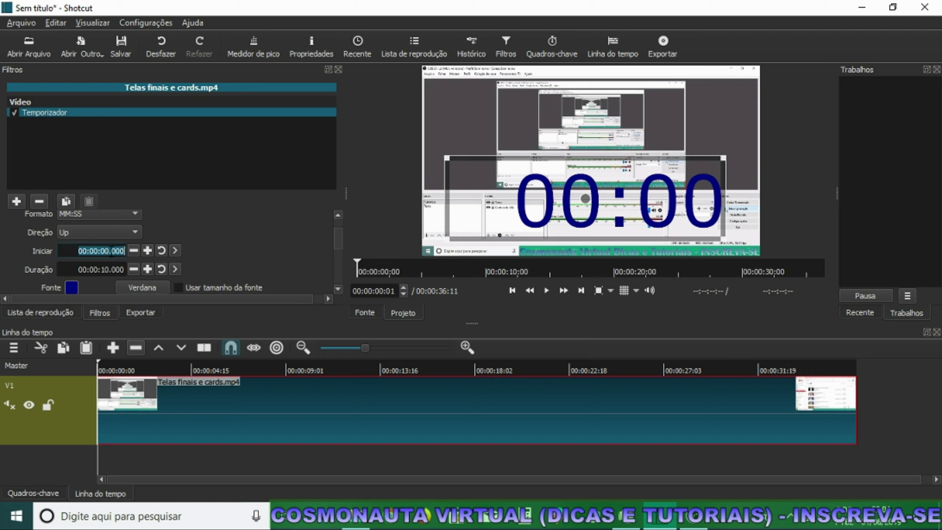
{"action": "left_click", "coordinate": [109, 252]}
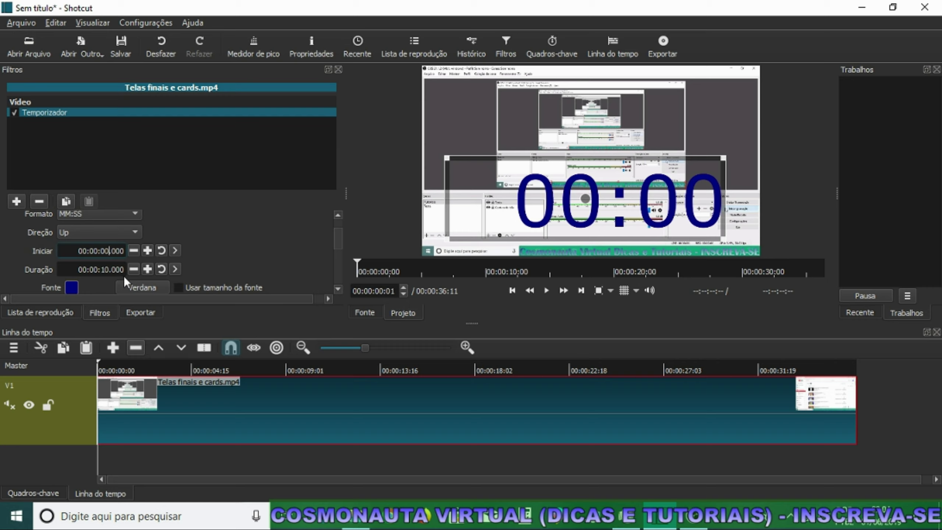
{"action": "key", "text": "BackSpace"}
{"action": "type", "text": "3"}
{"action": "mouse_move", "coordinate": [106, 391]}
{"action": "left_click", "coordinate": [546, 291]}
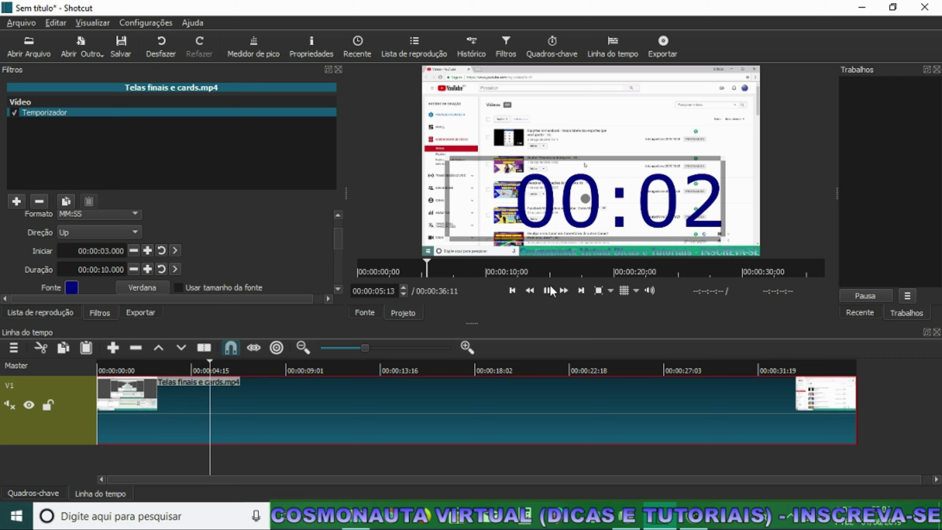
{"action": "left_click", "coordinate": [549, 291]}
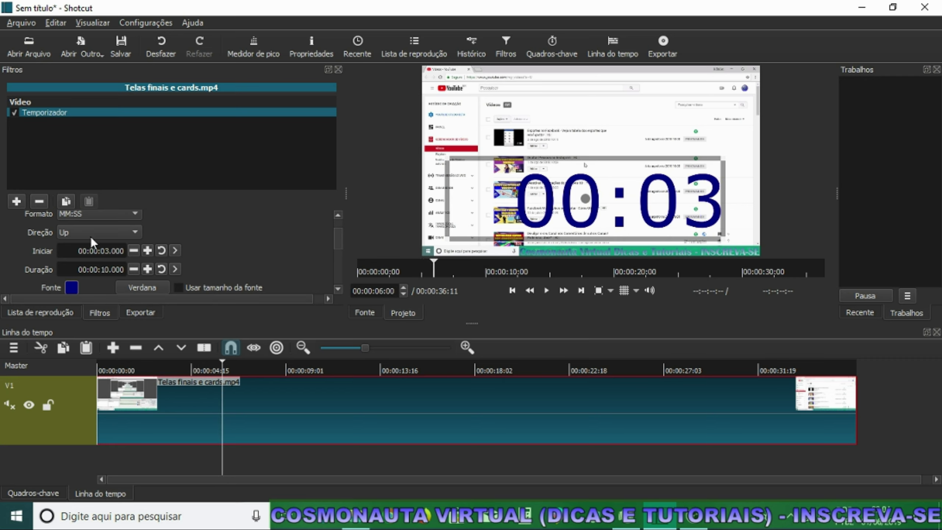
Set the timer's start back to 00:00:00.000 and play the clip past the end of the timer's ten-second duration
{"action": "left_click", "coordinate": [109, 251]}
{"action": "key", "text": "BackSpace"}
{"action": "type", "text": "0"}
{"action": "key", "text": "Return"}
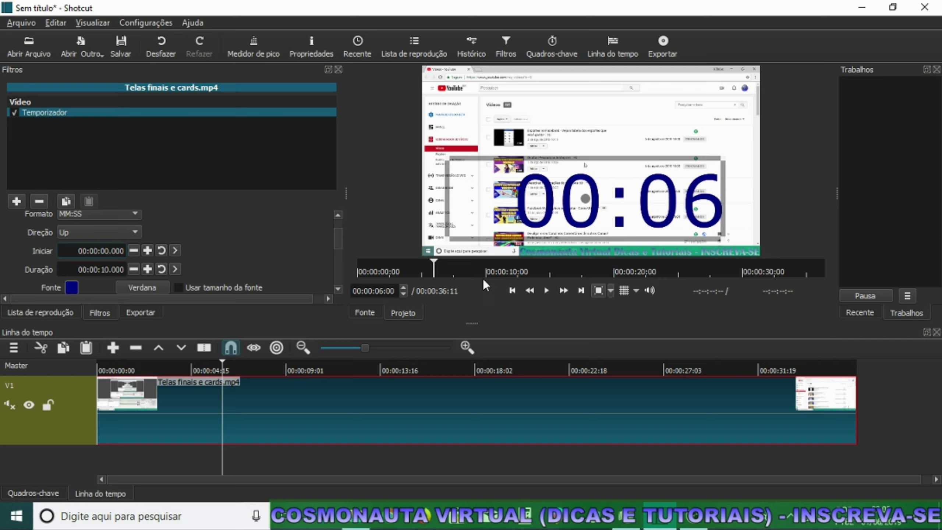
{"action": "left_click", "coordinate": [548, 292]}
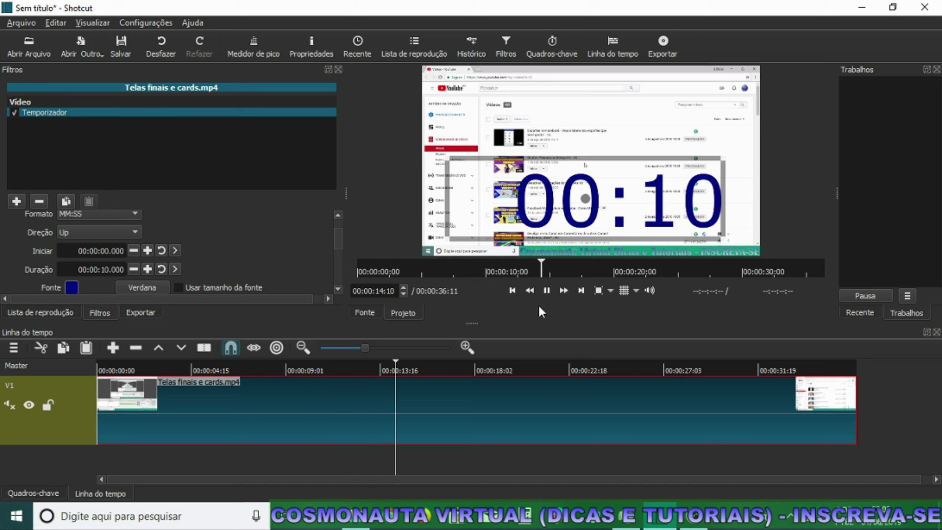
{"action": "left_click", "coordinate": [547, 290]}
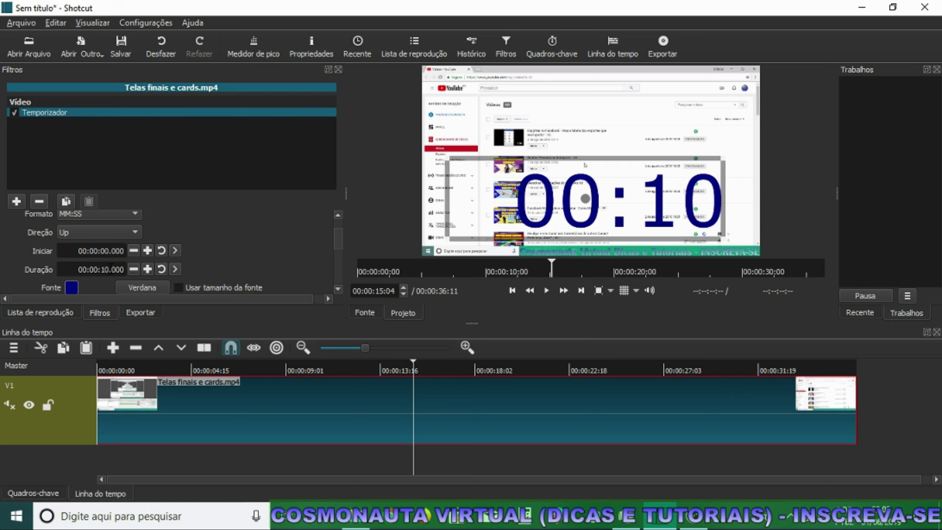
Set the timer's duration to 00:00:35.000 and resume playback to preview the longer count
{"action": "left_click_drag", "start_coordinate": [78, 269], "coordinate": [107, 269]}
{"action": "left_click", "coordinate": [109, 265]}
{"action": "key", "text": "BackSpace"}
{"action": "key", "text": "BackSpace"}
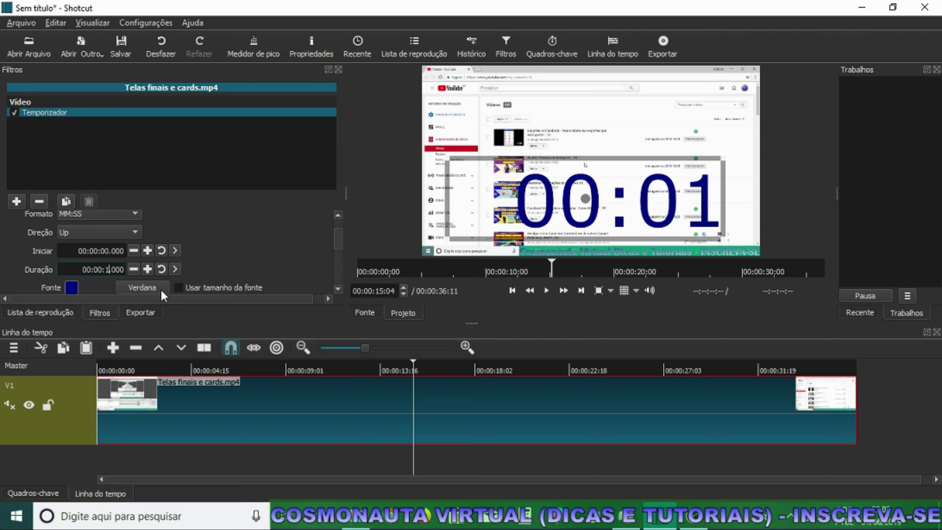
{"action": "type", "text": "35"}
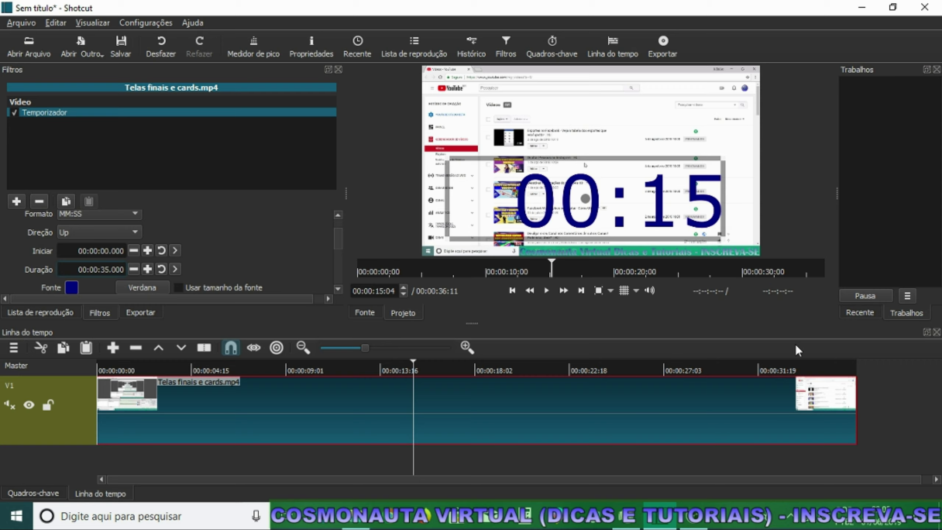
{"action": "left_click", "coordinate": [546, 291]}
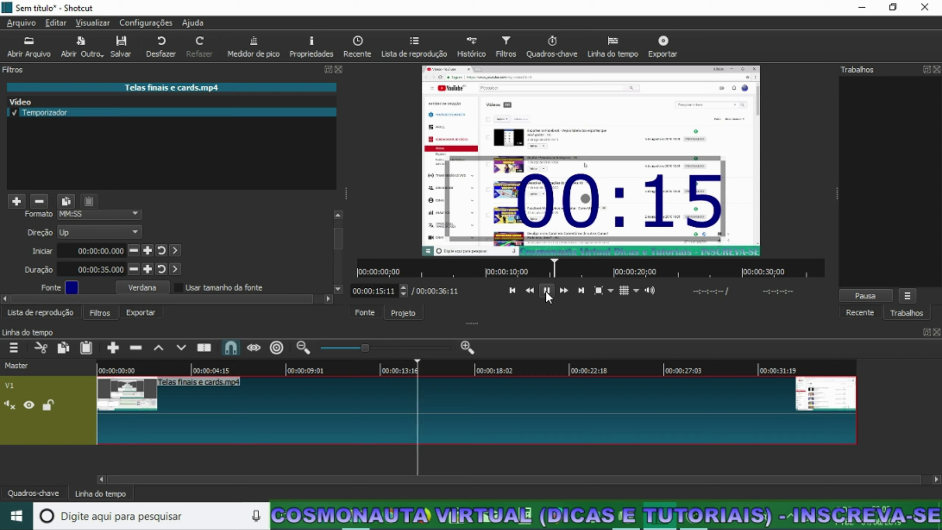
{"action": "scroll", "coordinate": [339, 238], "scroll_direction": "down", "scroll_amount": 2}
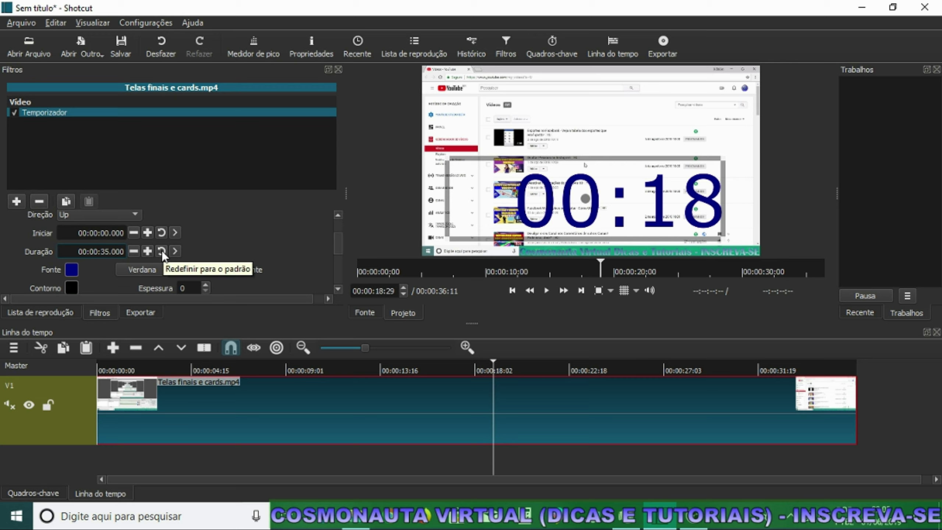
{"action": "left_click", "coordinate": [73, 269]}
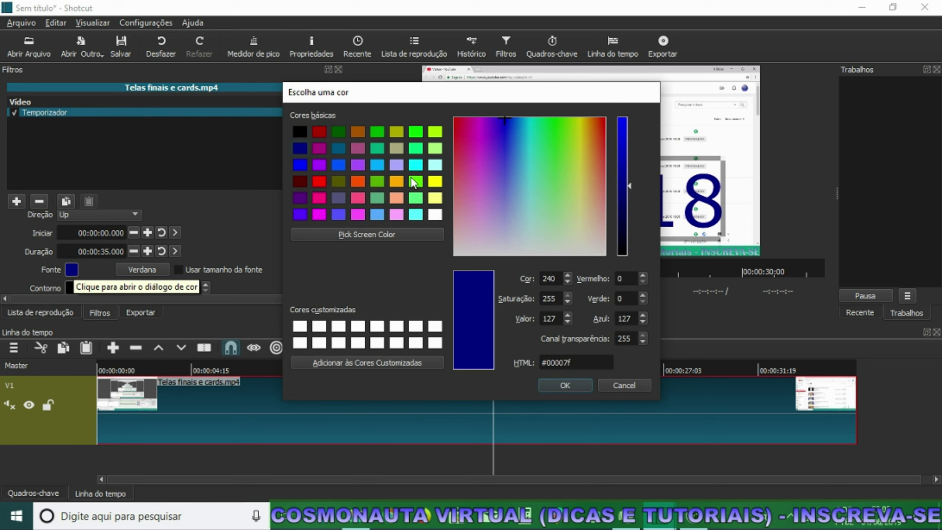
{"action": "key", "text": "Escape"}
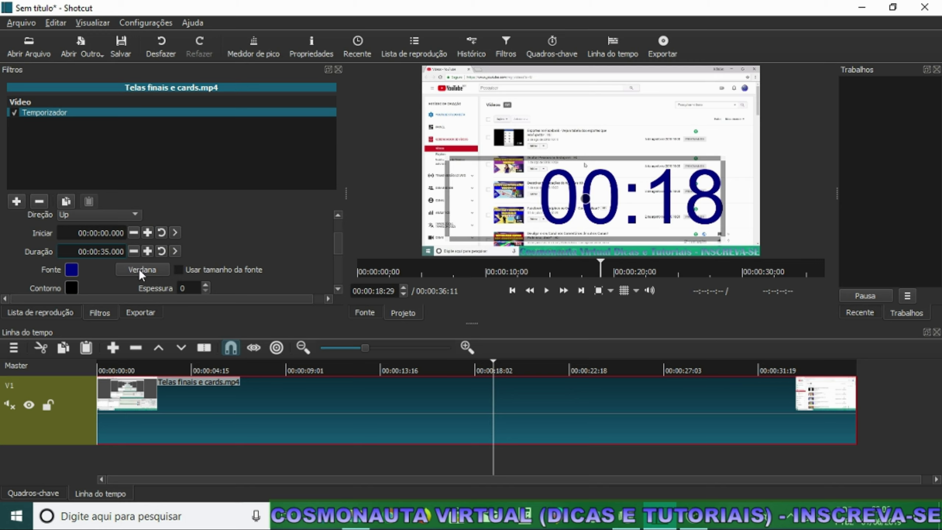
Change the timer's font to Tw Cen MT, compare the Bold and Italic styles, and apply it with the Normal style
{"action": "left_click", "coordinate": [141, 269]}
{"action": "left_click_drag", "start_coordinate": [450, 123], "coordinate": [311, 96]}
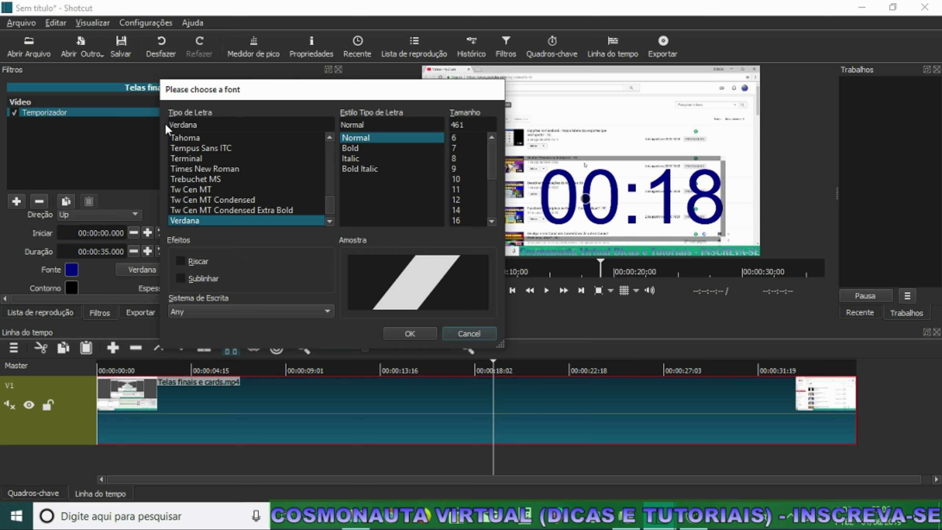
{"action": "left_click", "coordinate": [181, 189]}
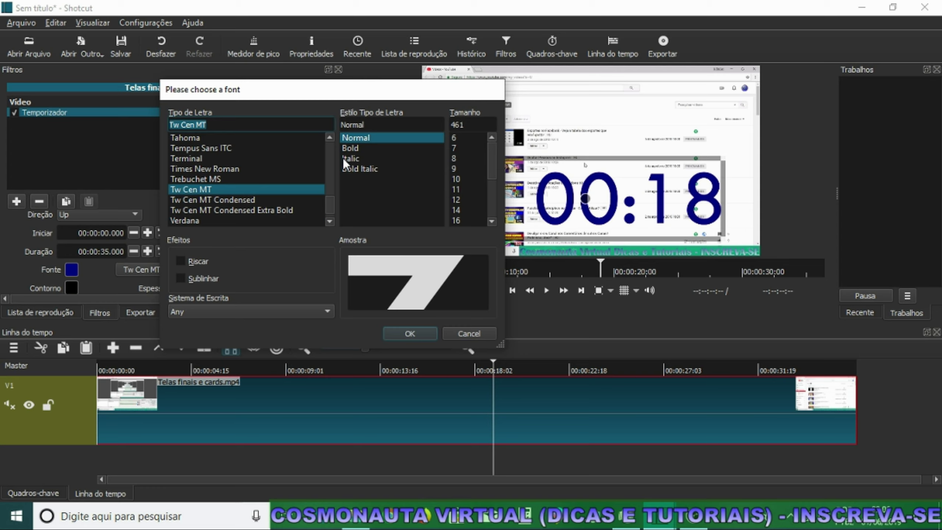
{"action": "left_click", "coordinate": [353, 148]}
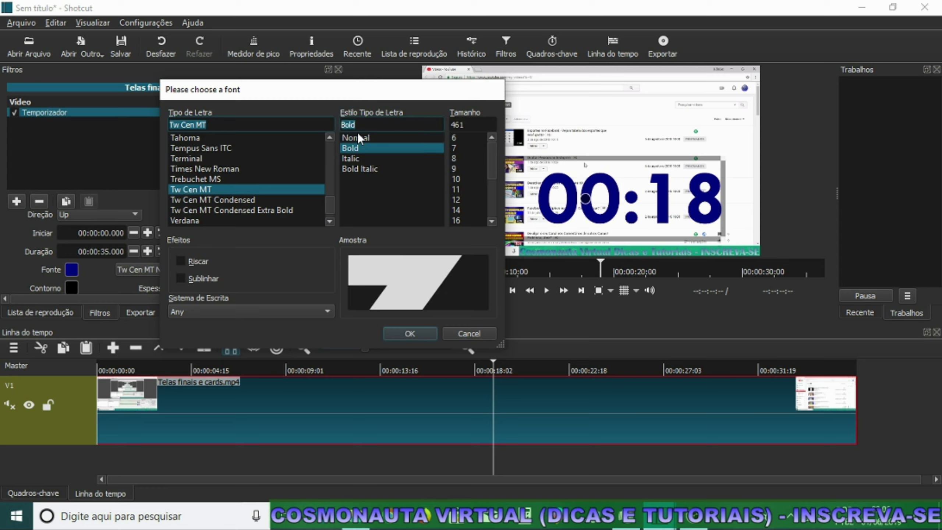
{"action": "left_click", "coordinate": [348, 158]}
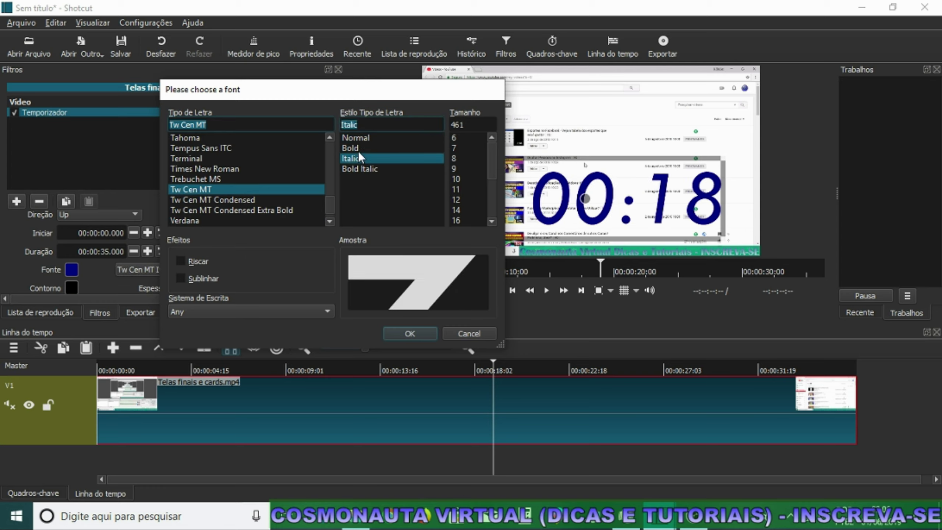
{"action": "left_click", "coordinate": [361, 148]}
{"action": "left_click", "coordinate": [362, 138]}
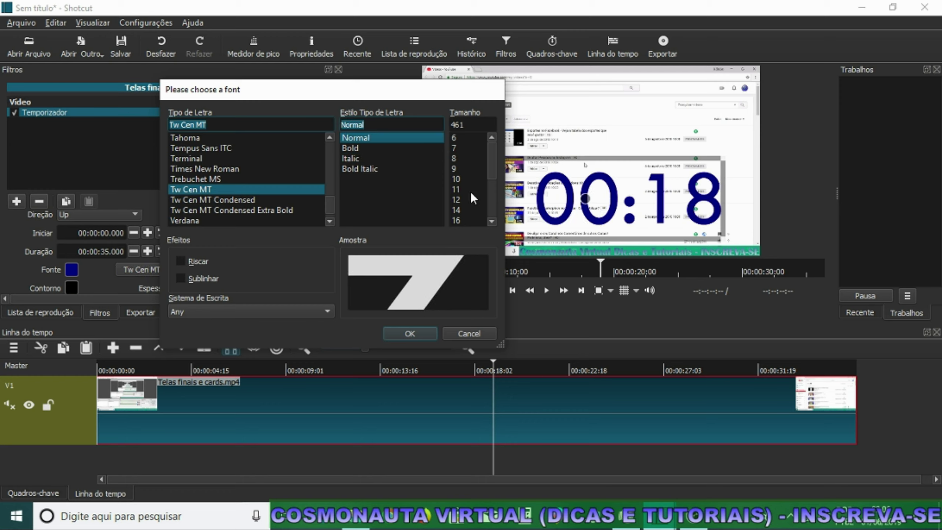
{"action": "left_click", "coordinate": [410, 333]}
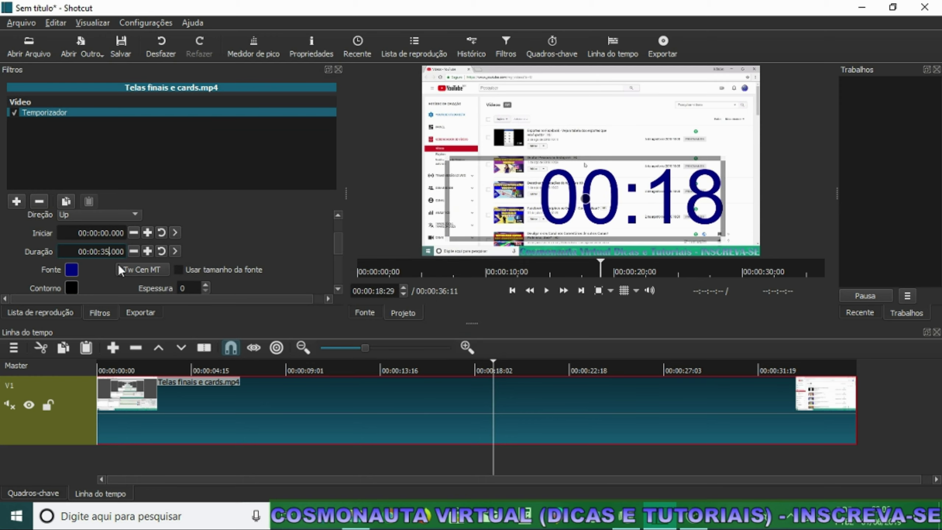
Try making the timer use the font's own size, with Tw Cen MT Normal at size 24
{"action": "left_click", "coordinate": [178, 270]}
{"action": "left_click", "coordinate": [179, 269]}
{"action": "left_click", "coordinate": [128, 270]}
{"action": "left_click", "coordinate": [153, 271]}
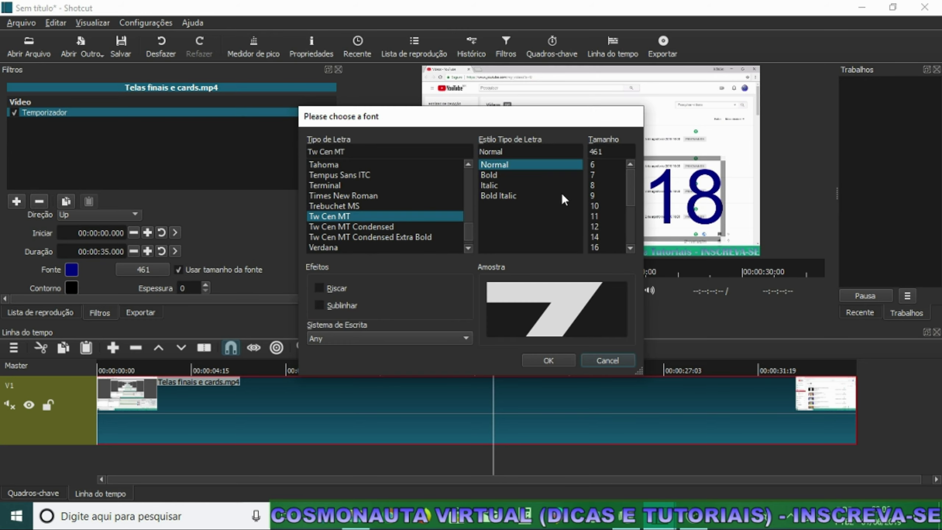
{"action": "scroll", "coordinate": [612, 208], "scroll_direction": "down", "scroll_amount": 3}
{"action": "left_click", "coordinate": [601, 232]}
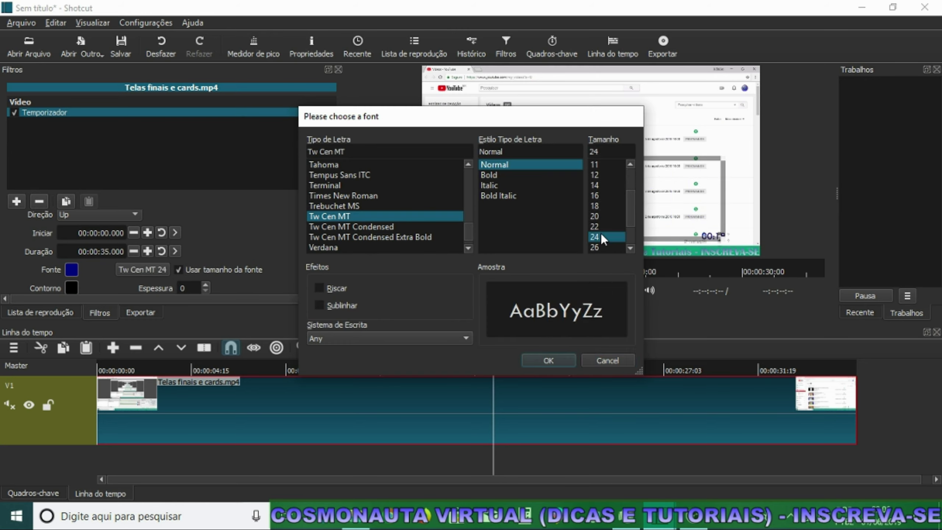
{"action": "key", "text": "Return"}
Give the timer digits a yellow (#ffff00) outline with a thickness of 10
{"action": "left_click_drag", "start_coordinate": [336, 241], "coordinate": [336, 249]}
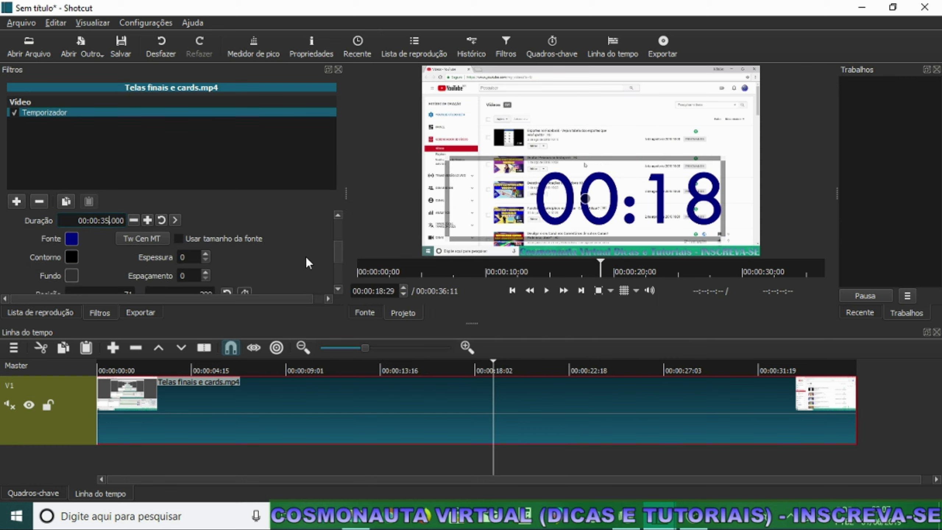
{"action": "left_click", "coordinate": [70, 258]}
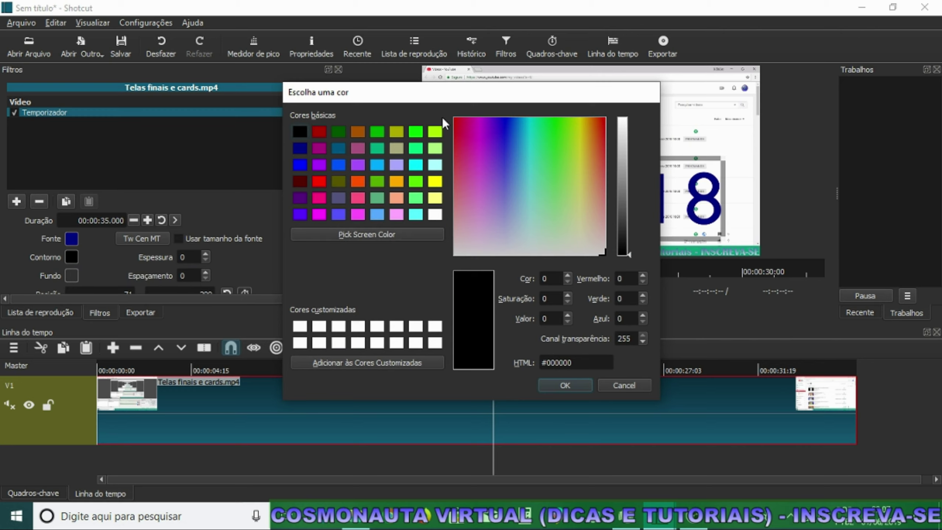
{"action": "left_click", "coordinate": [436, 181]}
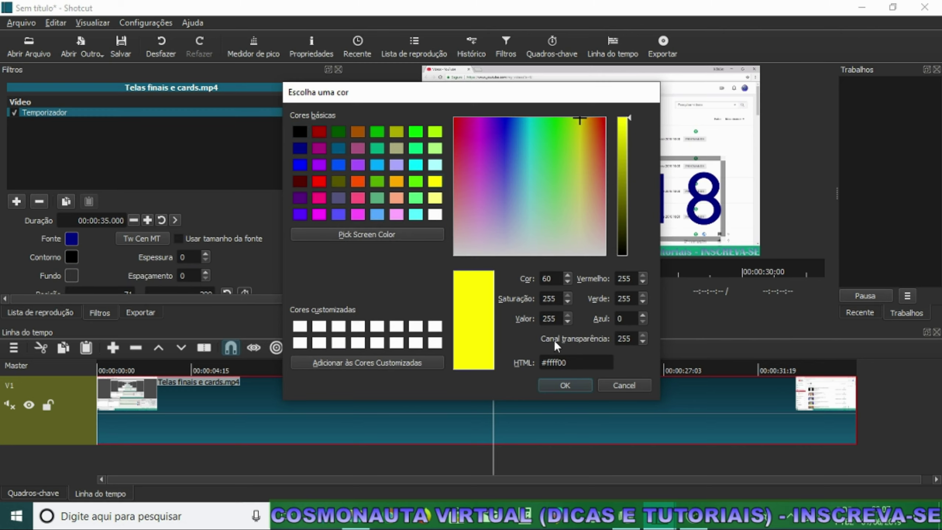
{"action": "left_click", "coordinate": [562, 386]}
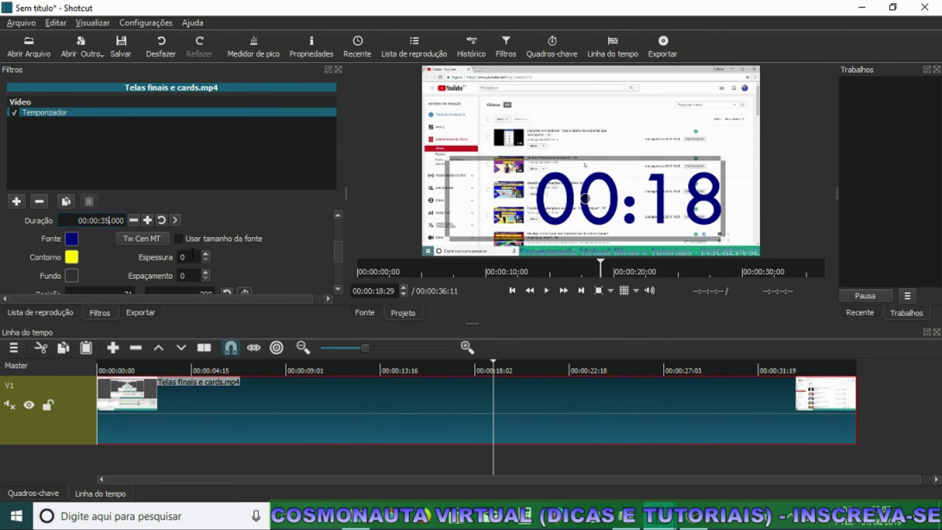
{"action": "scroll", "coordinate": [206, 256], "scroll_direction": "up", "scroll_amount": 9}
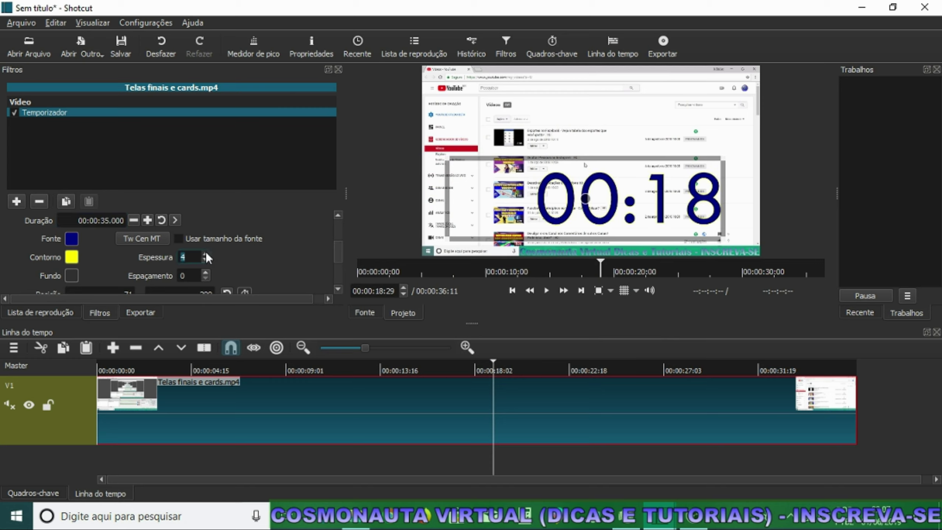
{"action": "scroll", "coordinate": [207, 256], "scroll_direction": "up", "scroll_amount": 1}
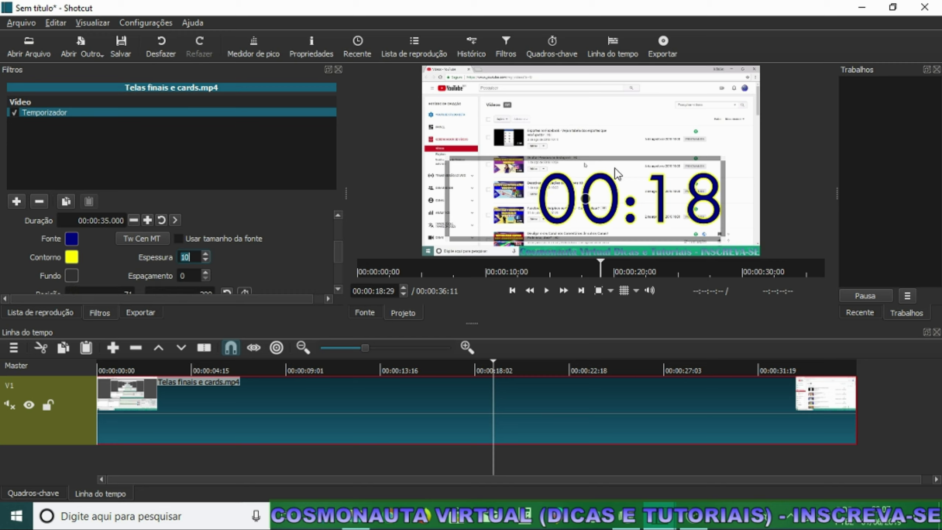
Give the timer a lime-green background and set its padding to 16
{"action": "left_click", "coordinate": [70, 275]}
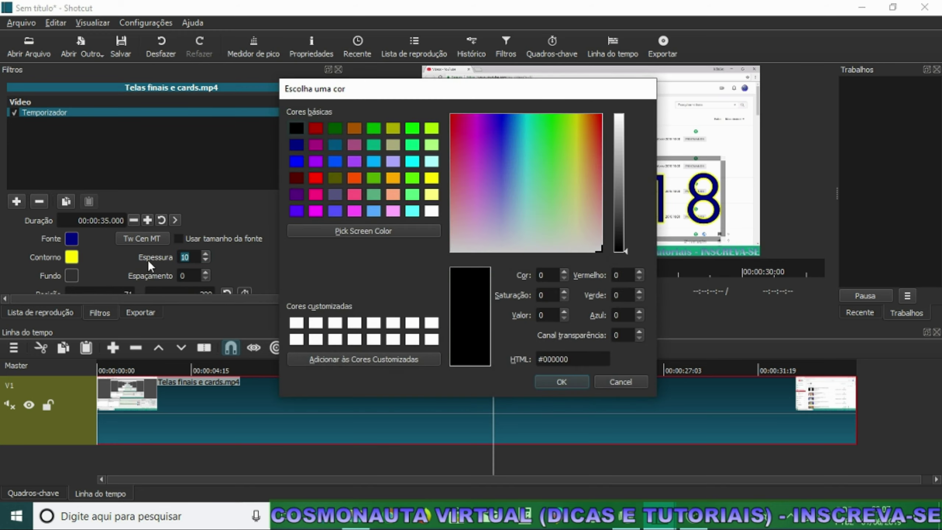
{"action": "left_click", "coordinate": [377, 131]}
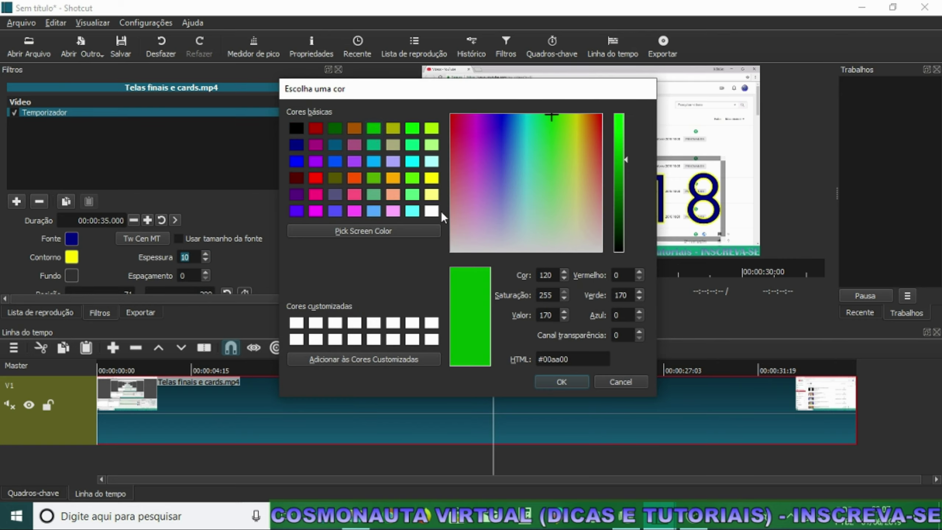
{"action": "left_click", "coordinate": [432, 128]}
{"action": "left_click", "coordinate": [562, 382]}
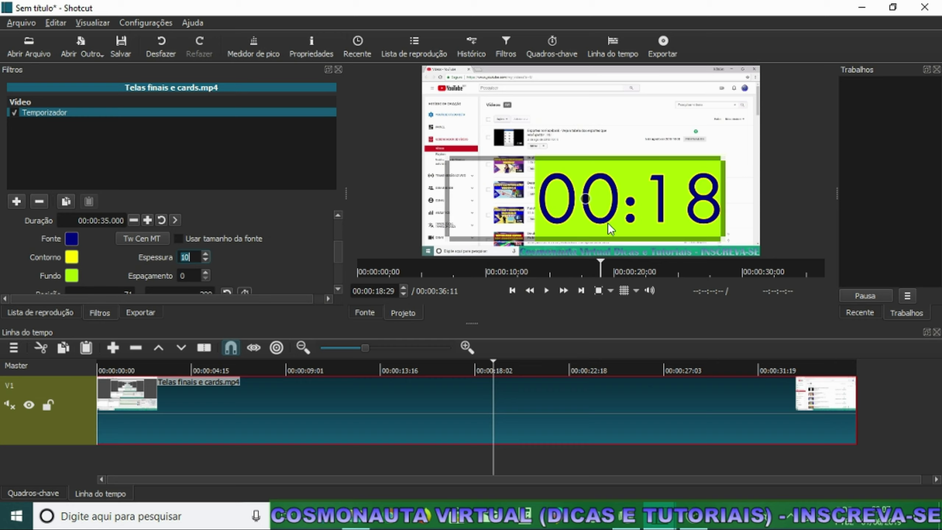
{"action": "left_click", "coordinate": [206, 273]}
{"action": "left_click_drag", "start_coordinate": [206, 273], "coordinate": [206, 273]}
Move the timer box up over the video to a position of about 103, 131
{"action": "left_click_drag", "start_coordinate": [341, 249], "coordinate": [338, 265]}
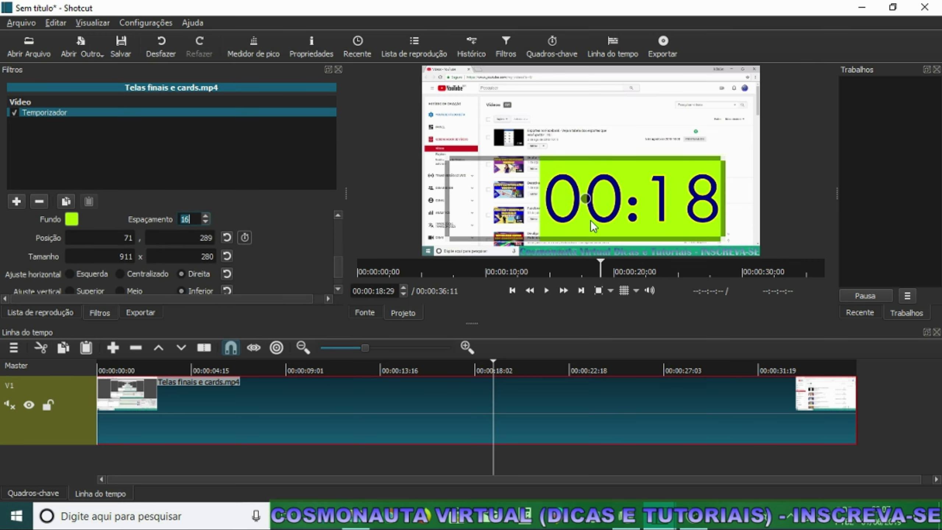
{"action": "mouse_move", "coordinate": [593, 193]}
{"action": "left_mouse_down"}
{"action": "mouse_move", "coordinate": [657, 154]}
{"action": "mouse_move", "coordinate": [531, 126]}
{"action": "mouse_move", "coordinate": [582, 178]}
{"action": "left_mouse_up"}
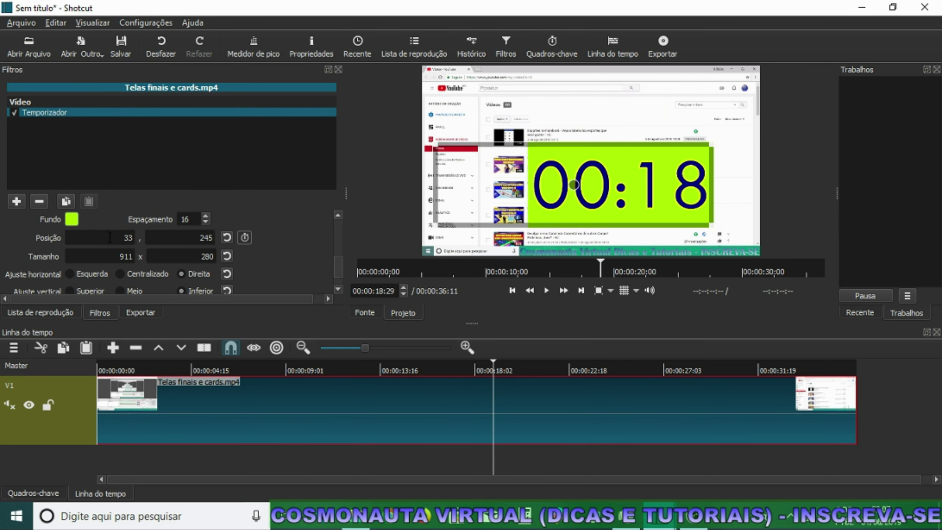
{"action": "left_click_drag", "start_coordinate": [571, 185], "coordinate": [583, 156]}
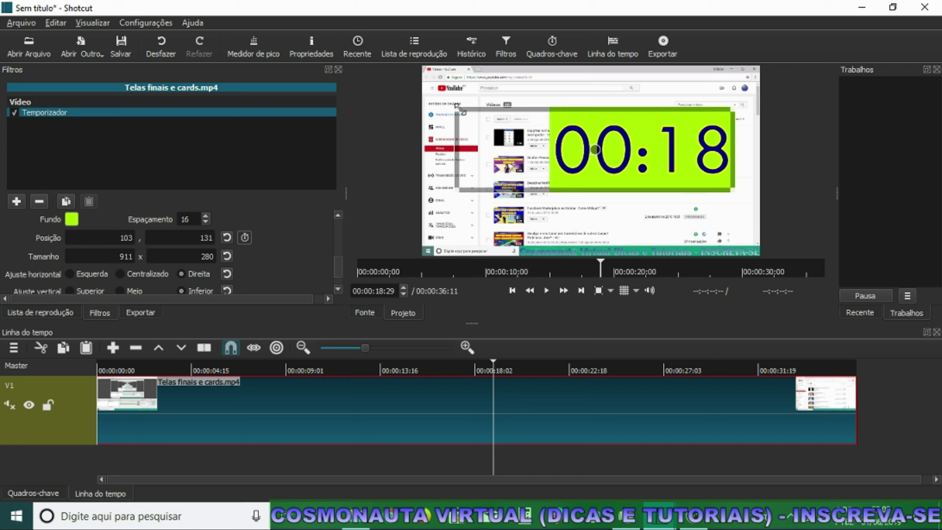
Shrink the timer box to about 738 x 218 and move it down over the video to a position of about 247, 289
{"action": "left_click_drag", "start_coordinate": [459, 109], "coordinate": [524, 131]}
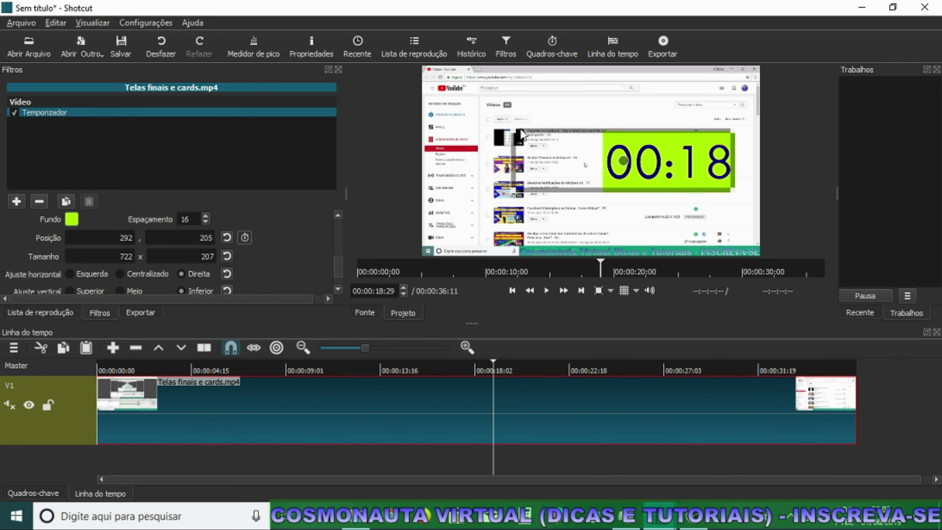
{"action": "left_click_drag", "start_coordinate": [656, 166], "coordinate": [647, 195]}
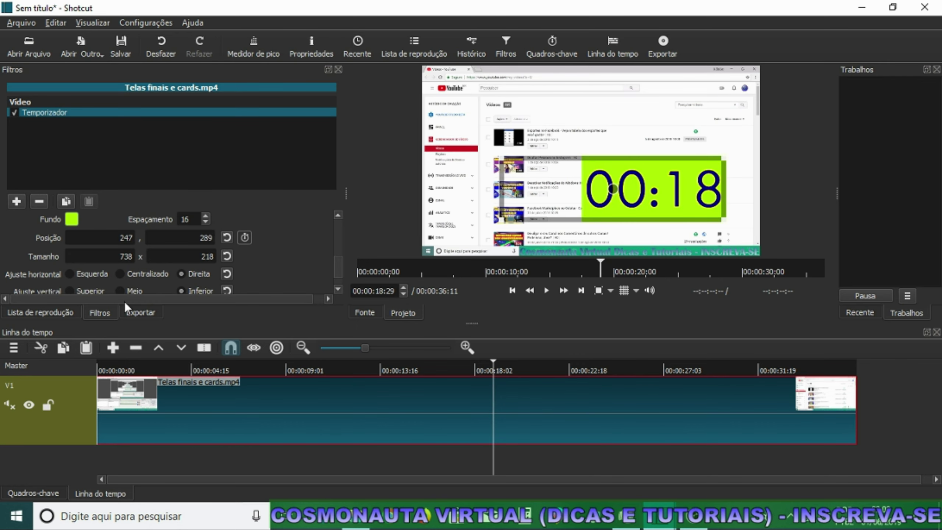
Try left horizontal alignment for the timer inside its box, and settle on centred alignment (Centralizado)
{"action": "left_click", "coordinate": [69, 274]}
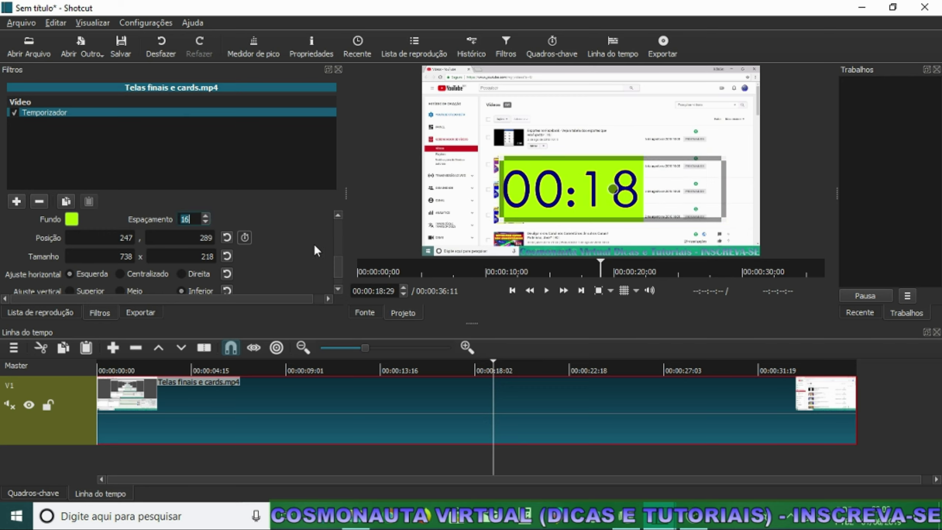
{"action": "left_click", "coordinate": [120, 273]}
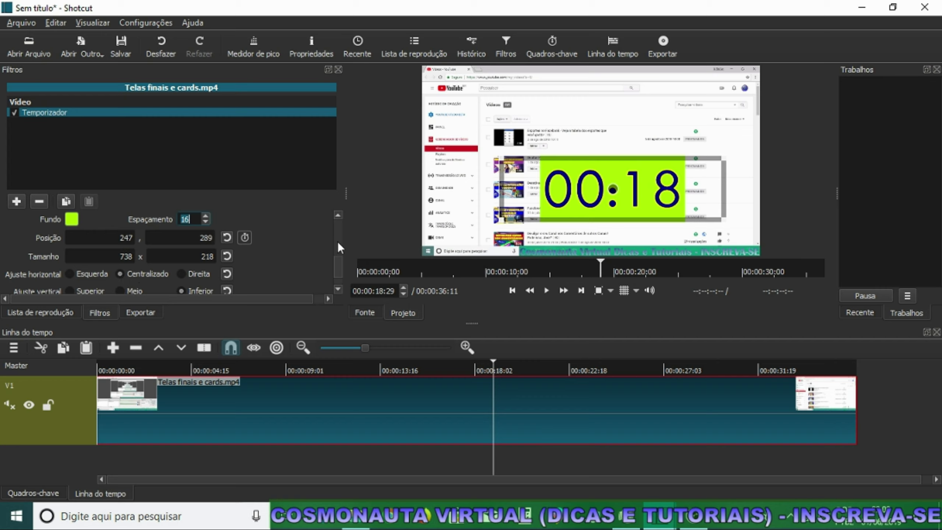
{"action": "scroll", "coordinate": [336, 273], "scroll_direction": "down", "scroll_amount": 1}
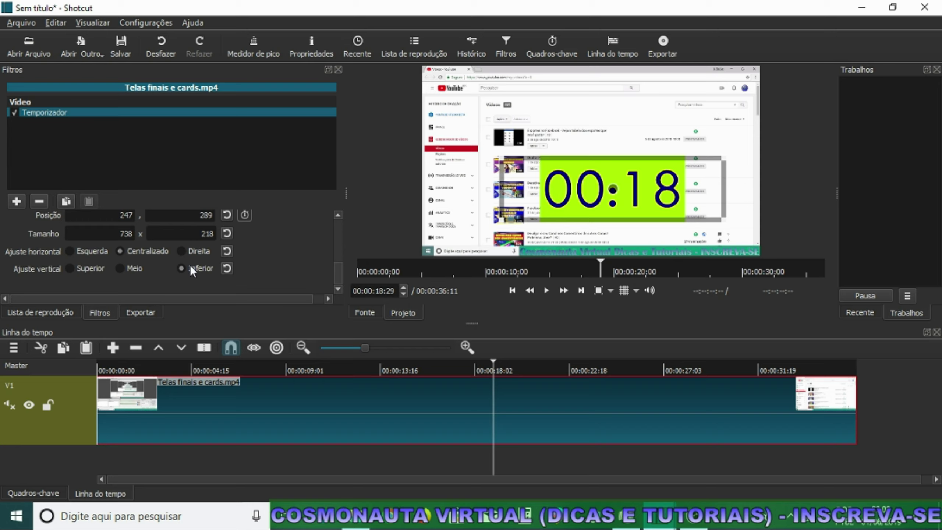
Move the timer box to the lower-right corner of the video and play the clip from near its beginning
{"action": "left_click_drag", "start_coordinate": [628, 198], "coordinate": [691, 217]}
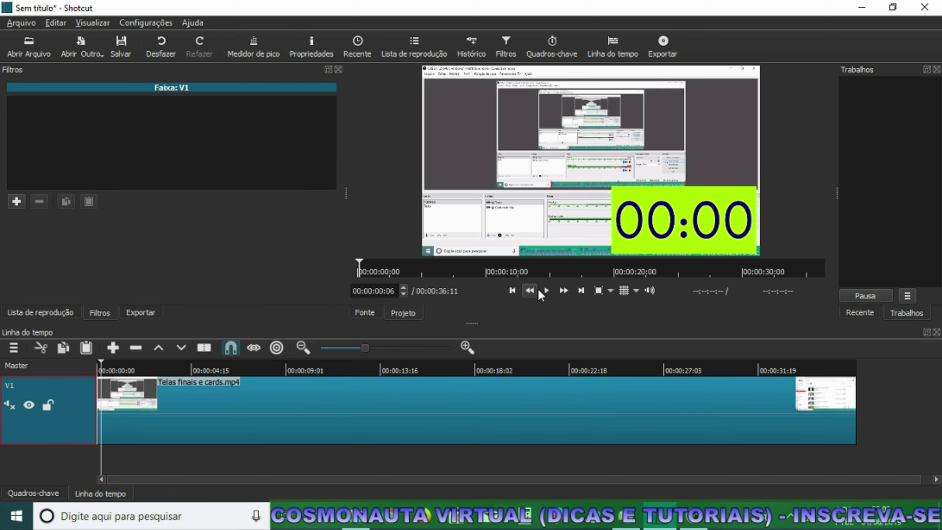
{"action": "left_click", "coordinate": [546, 290]}
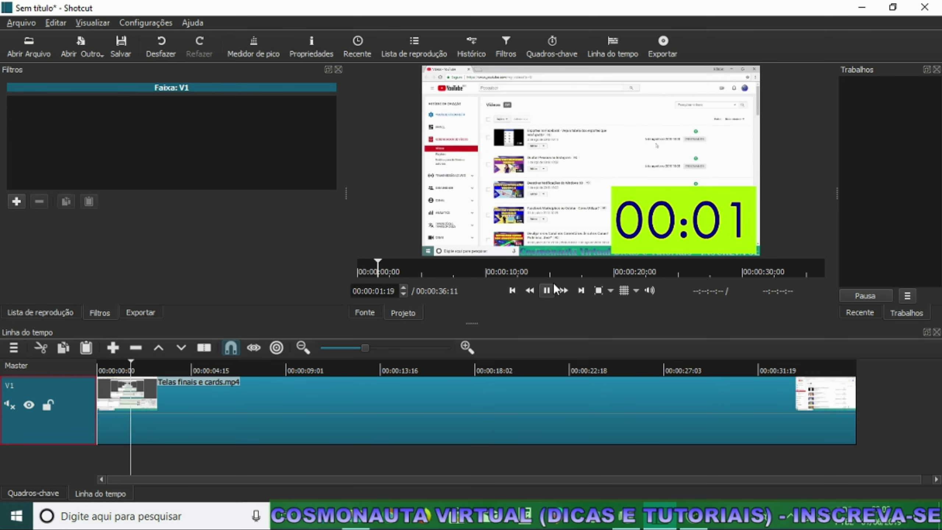